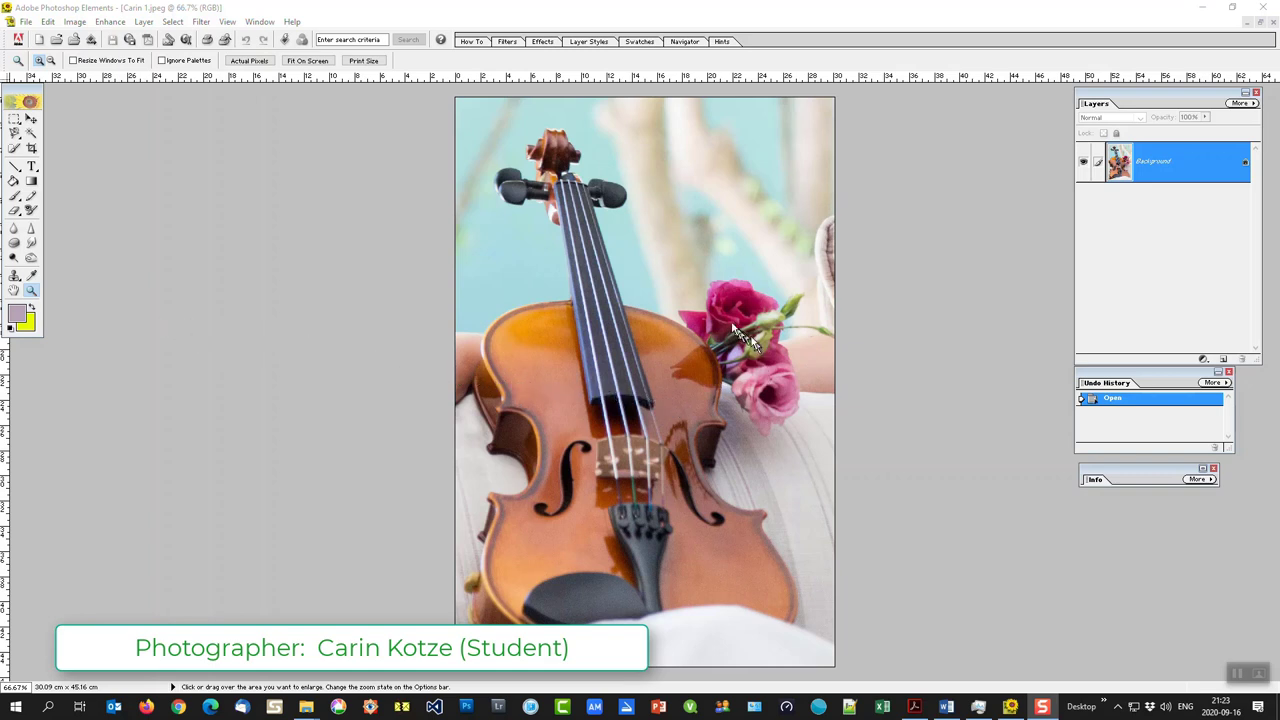
Zoom to 100% then 200% on the violin strings and fingerboard, then step back out.
{"action": "left_click", "coordinate": [619, 424]}
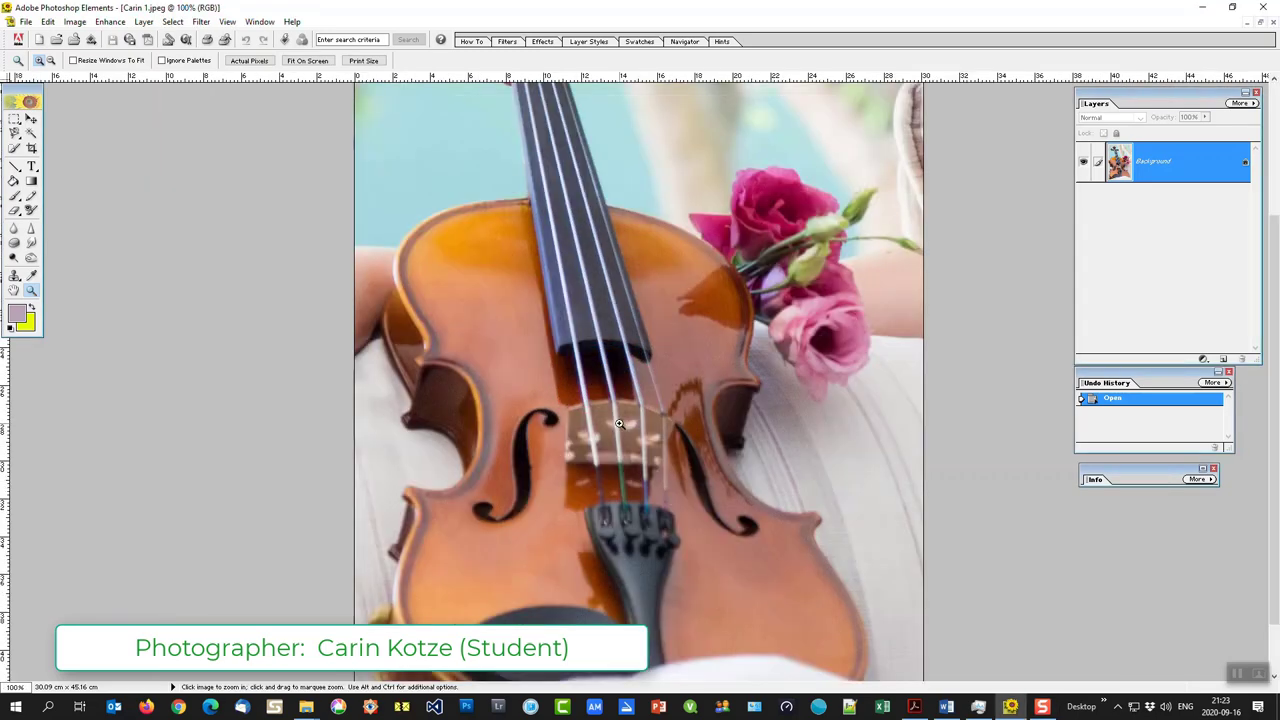
{"action": "left_click", "coordinate": [590, 308]}
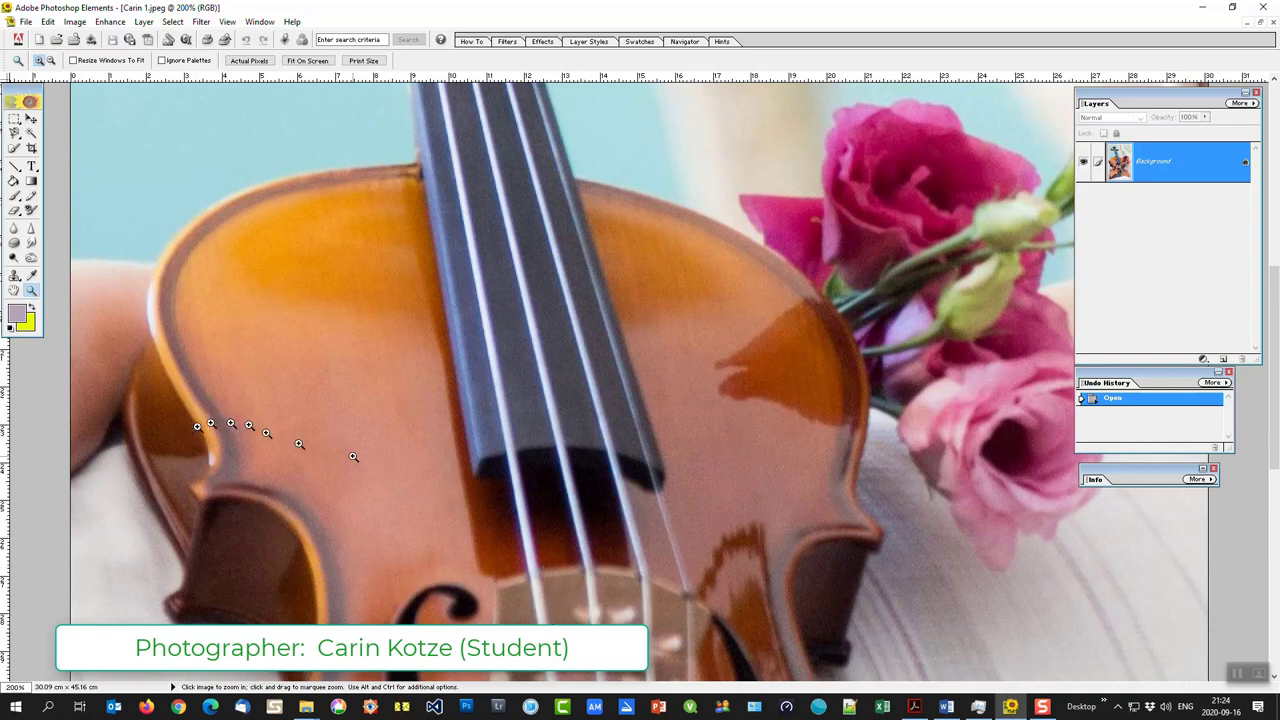
{"action": "left_click", "coordinate": [772, 492], "text": "alt"}
Zoom out to 66.7% so the whole violin image fits the window.
{"action": "left_click", "coordinate": [772, 492], "text": "alt"}
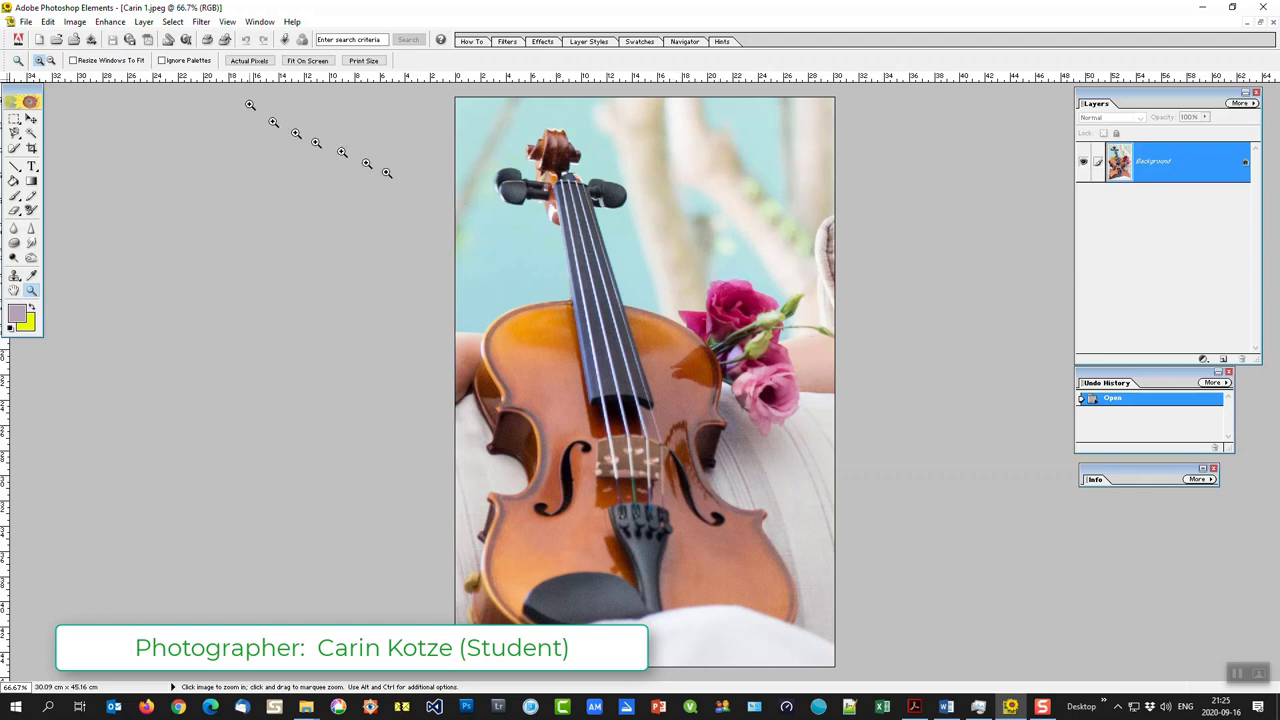
Pick the student's second photo, the night street scene, from Window > Images.
{"action": "left_click", "coordinate": [259, 21]}
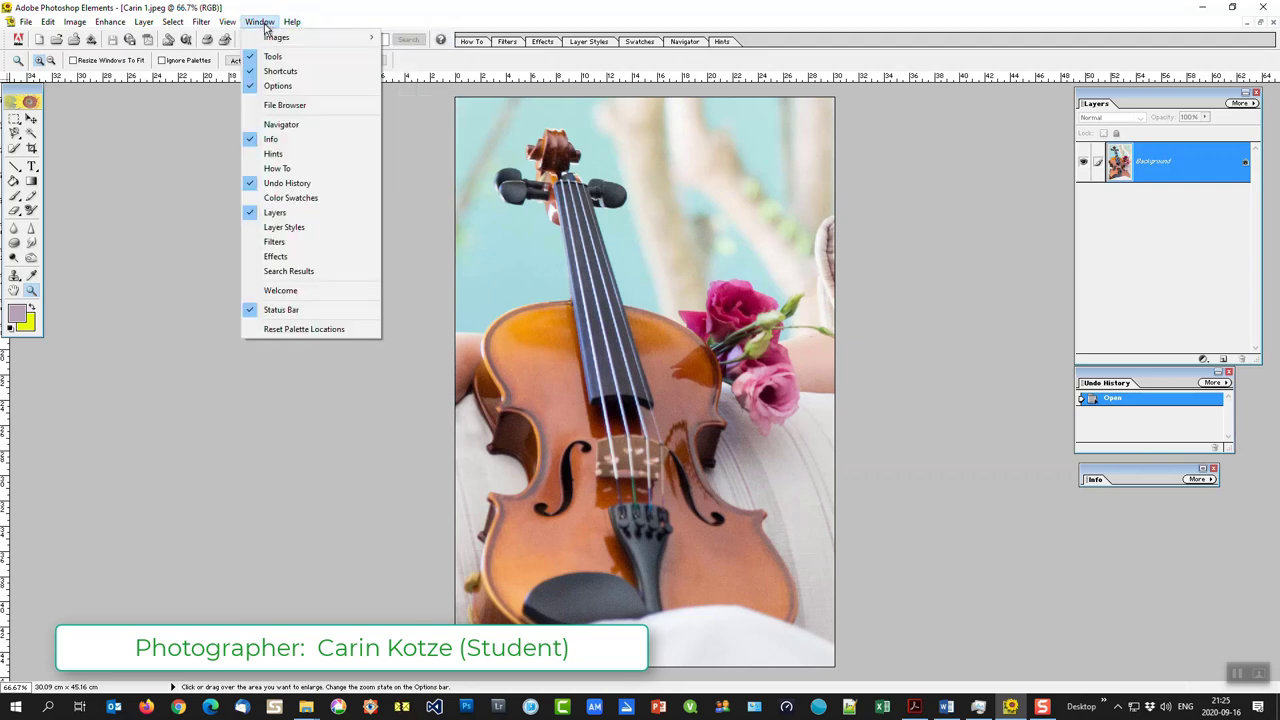
{"action": "mouse_move", "coordinate": [277, 37]}
{"action": "left_click", "coordinate": [420, 115]}
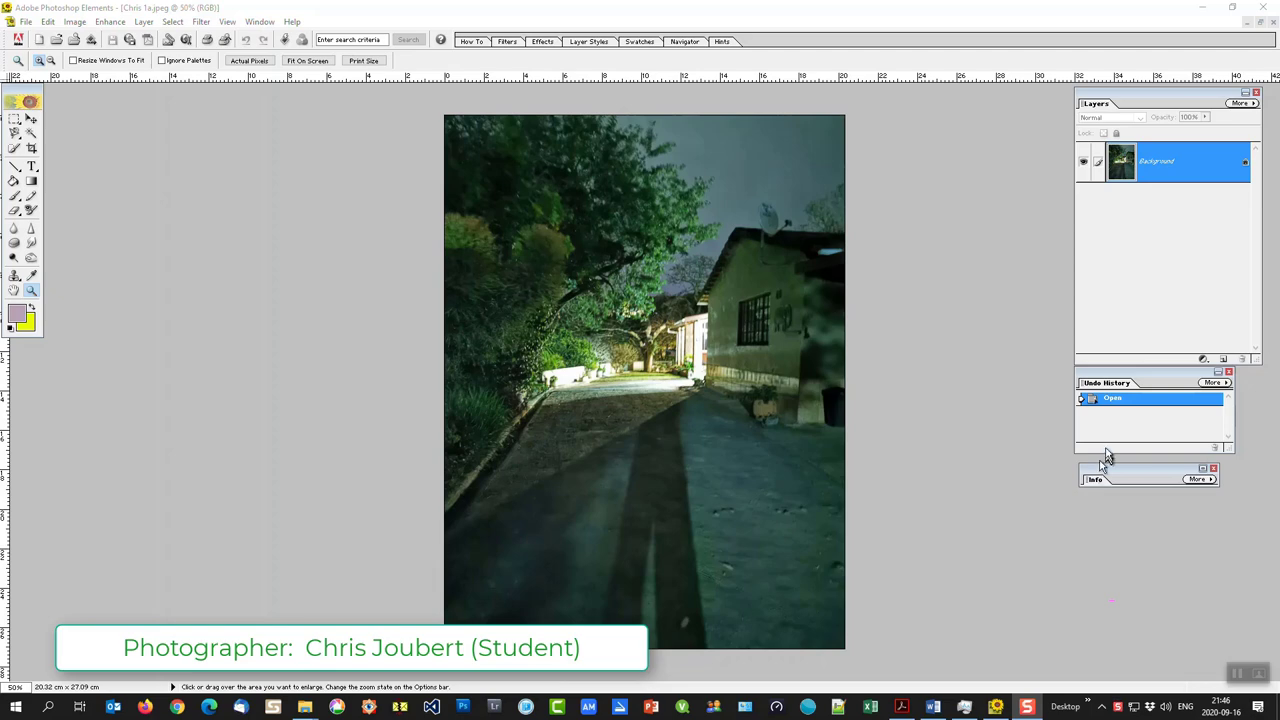
Zoom to 200% on the tree and satellite dish, then pan down to the lit courtyard.
{"action": "left_click", "coordinate": [588, 262]}
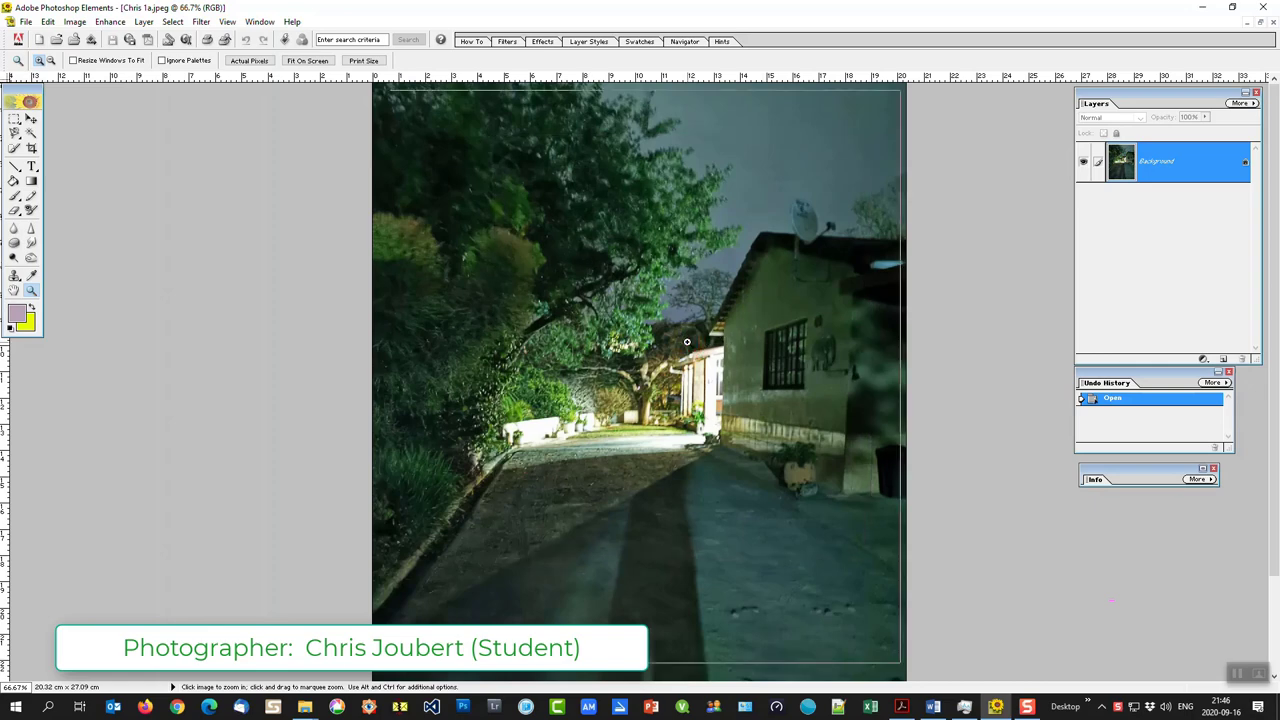
{"action": "left_click", "coordinate": [687, 342]}
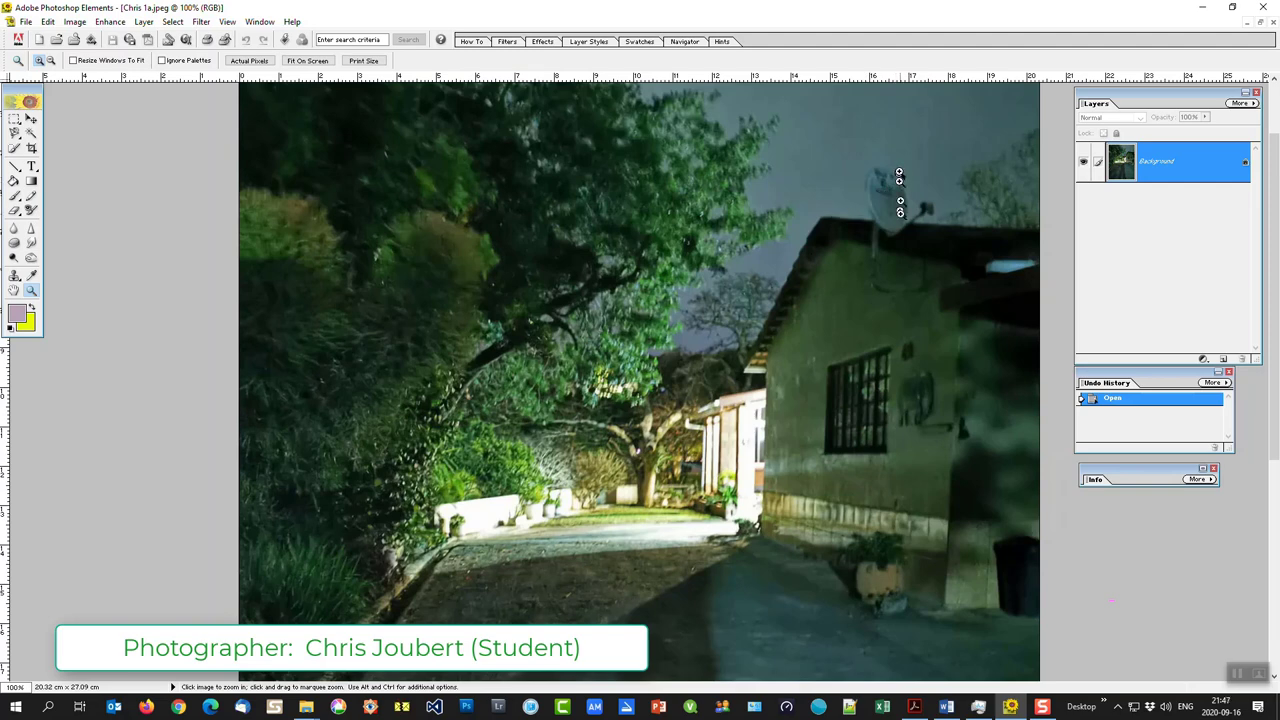
{"action": "left_click", "coordinate": [894, 213]}
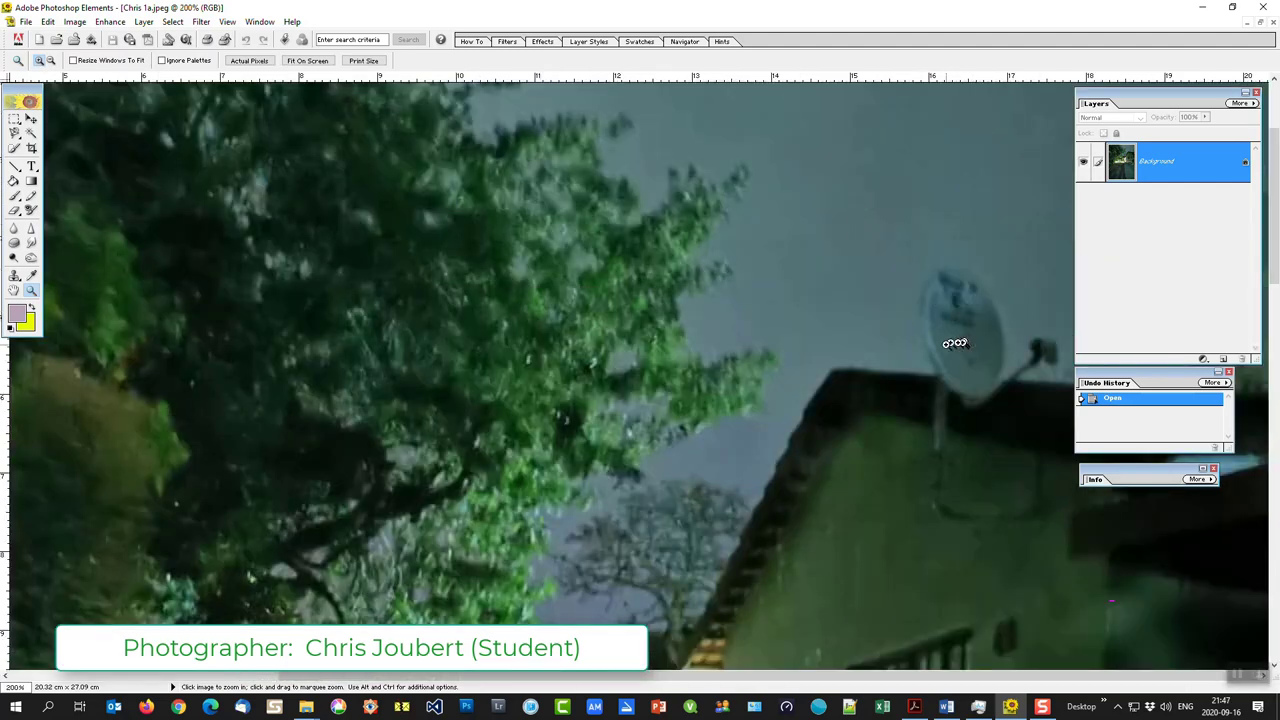
{"action": "left_click_drag", "start_coordinate": [945, 335], "coordinate": [848, 167]}
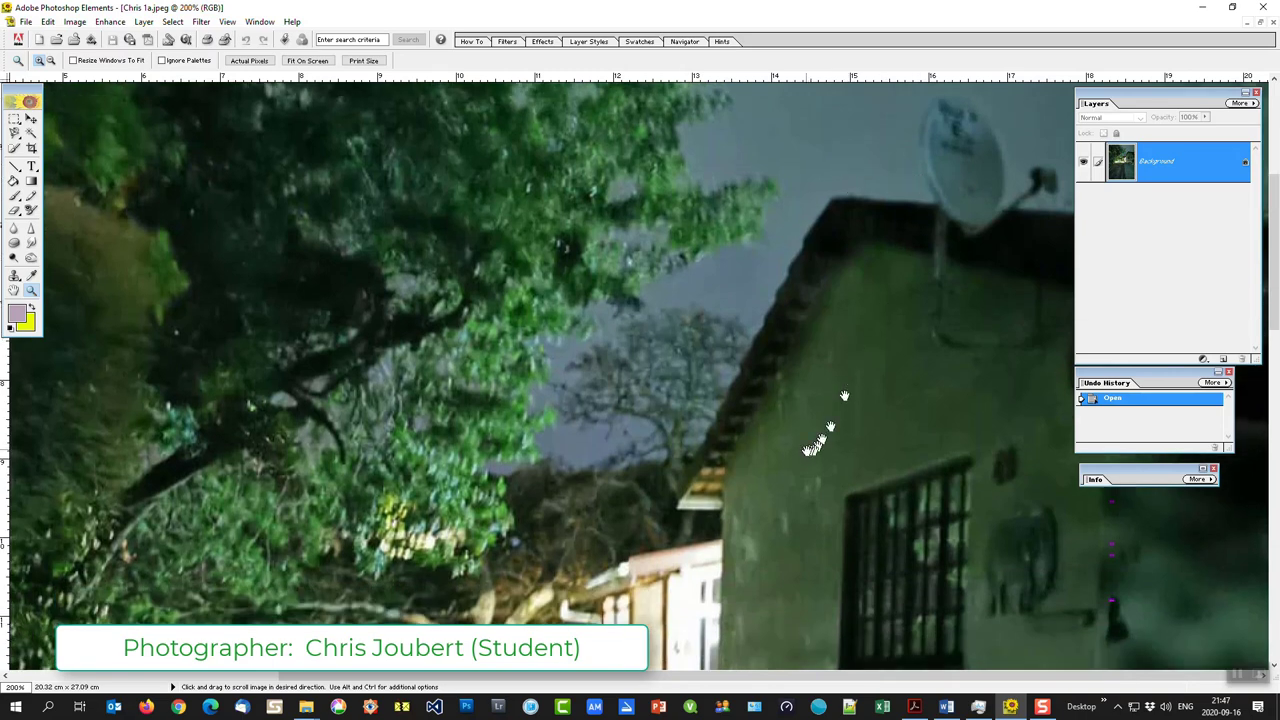
{"action": "left_click_drag", "start_coordinate": [829, 443], "coordinate": [818, 222]}
{"action": "left_click_drag", "start_coordinate": [760, 422], "coordinate": [800, 338]}
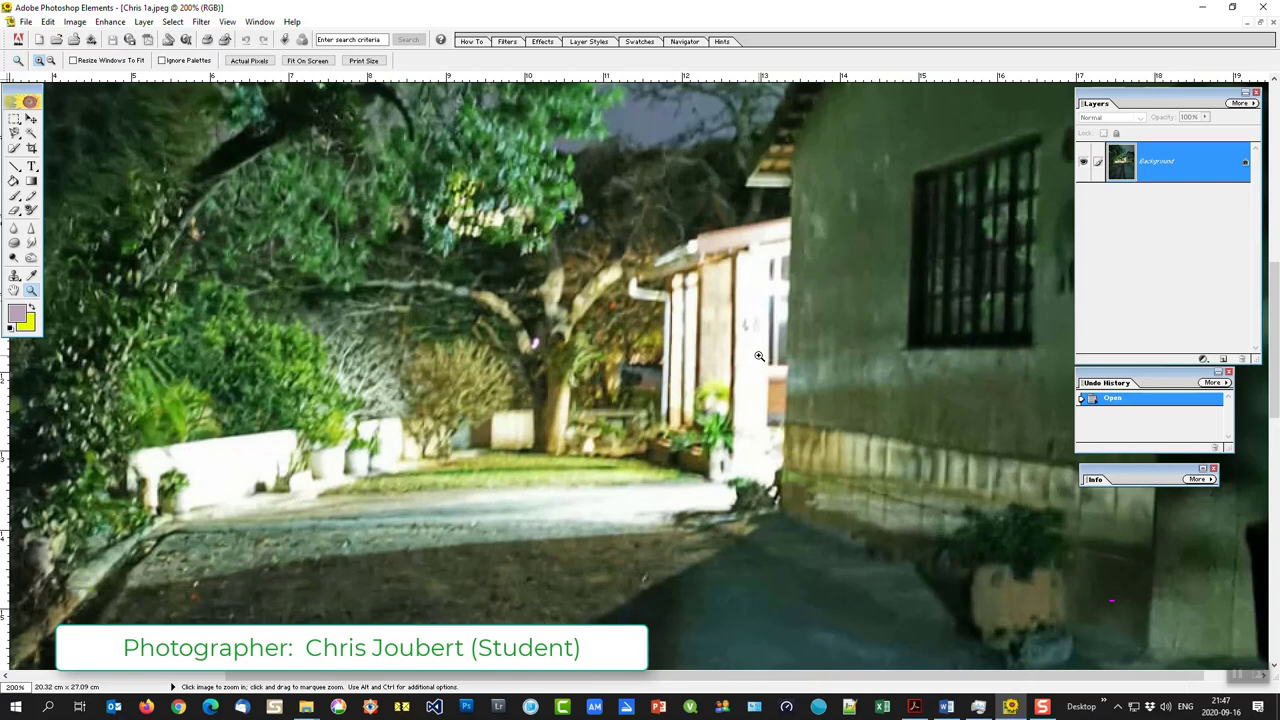
{"action": "key", "text": "ctrl"}
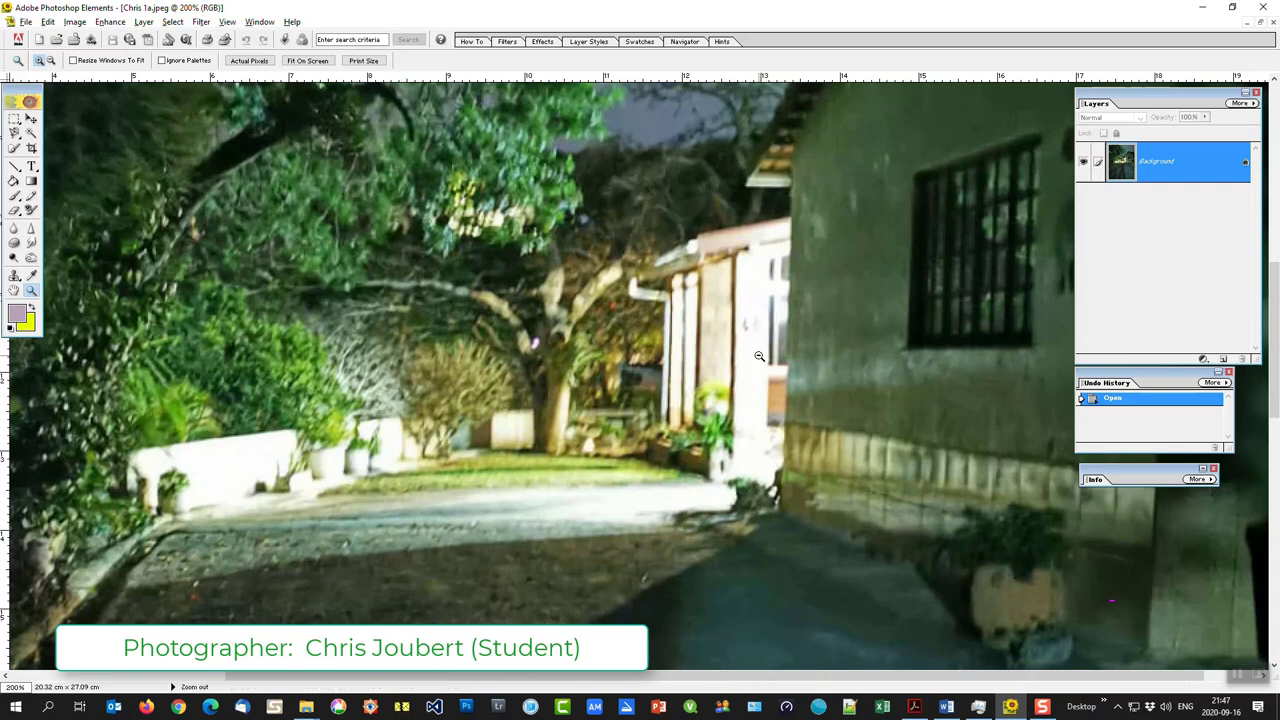
{"action": "left_click", "coordinate": [759, 356], "text": "alt"}
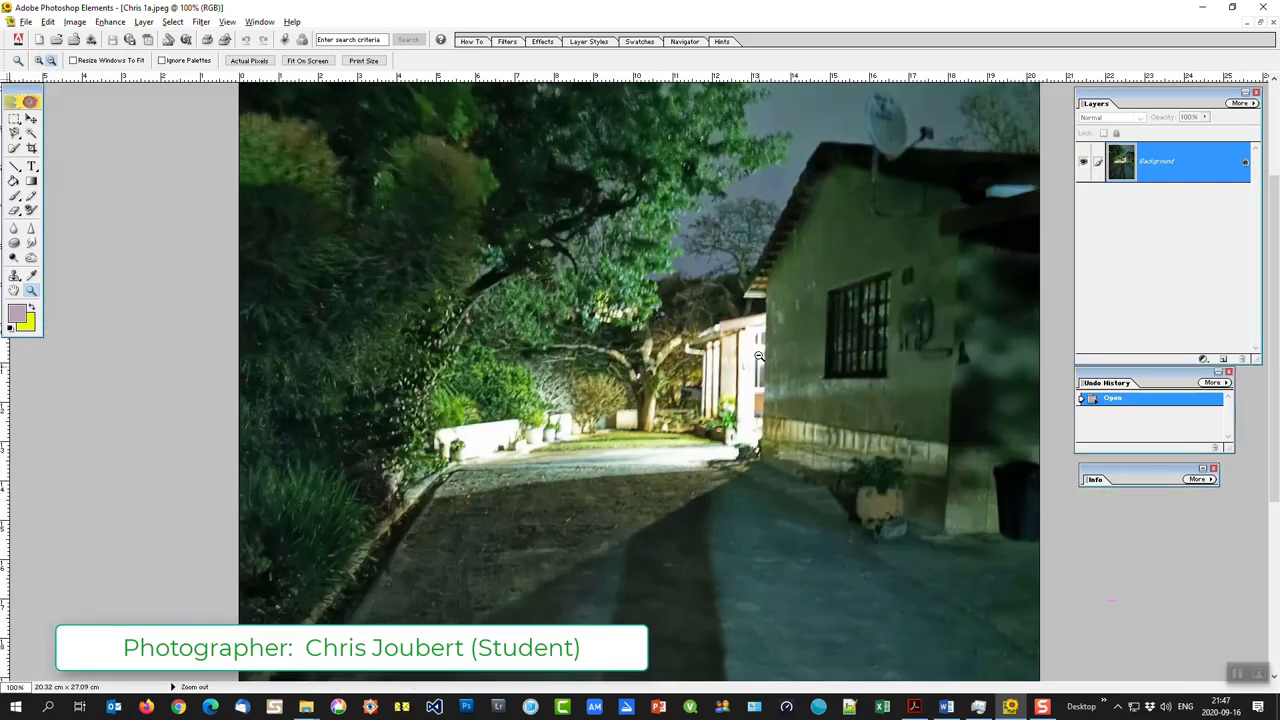
{"action": "left_click", "coordinate": [759, 356], "text": "alt"}
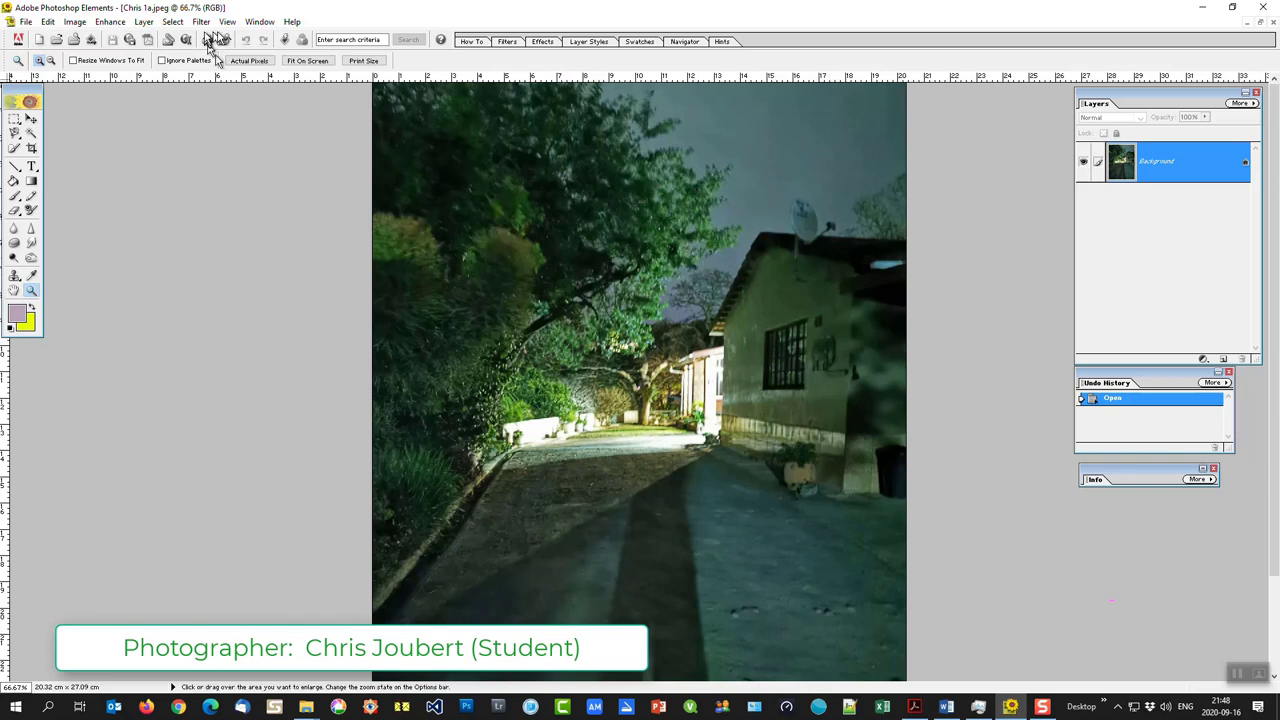
Choose Chris 2a.jpeg from the Window > Images list of open photos.
{"action": "left_click", "coordinate": [259, 21]}
{"action": "mouse_move", "coordinate": [300, 37]}
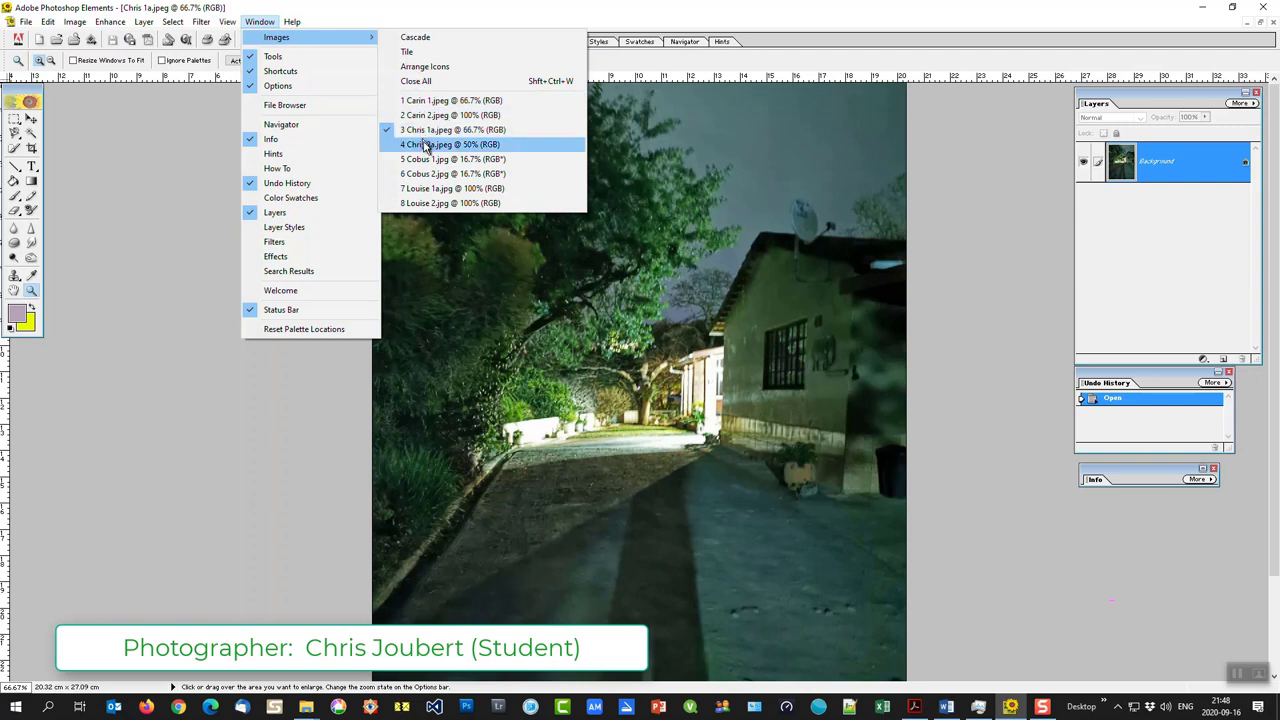
{"action": "left_click", "coordinate": [425, 145]}
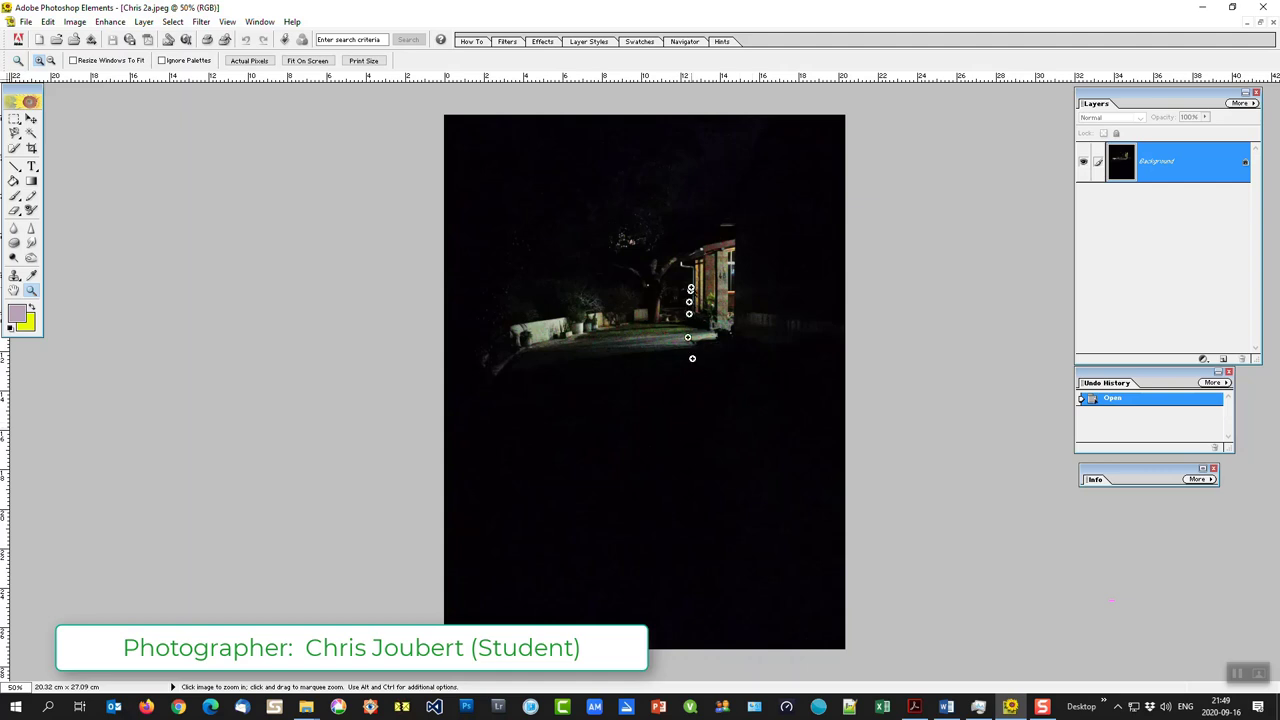
{"action": "left_click", "coordinate": [690, 287]}
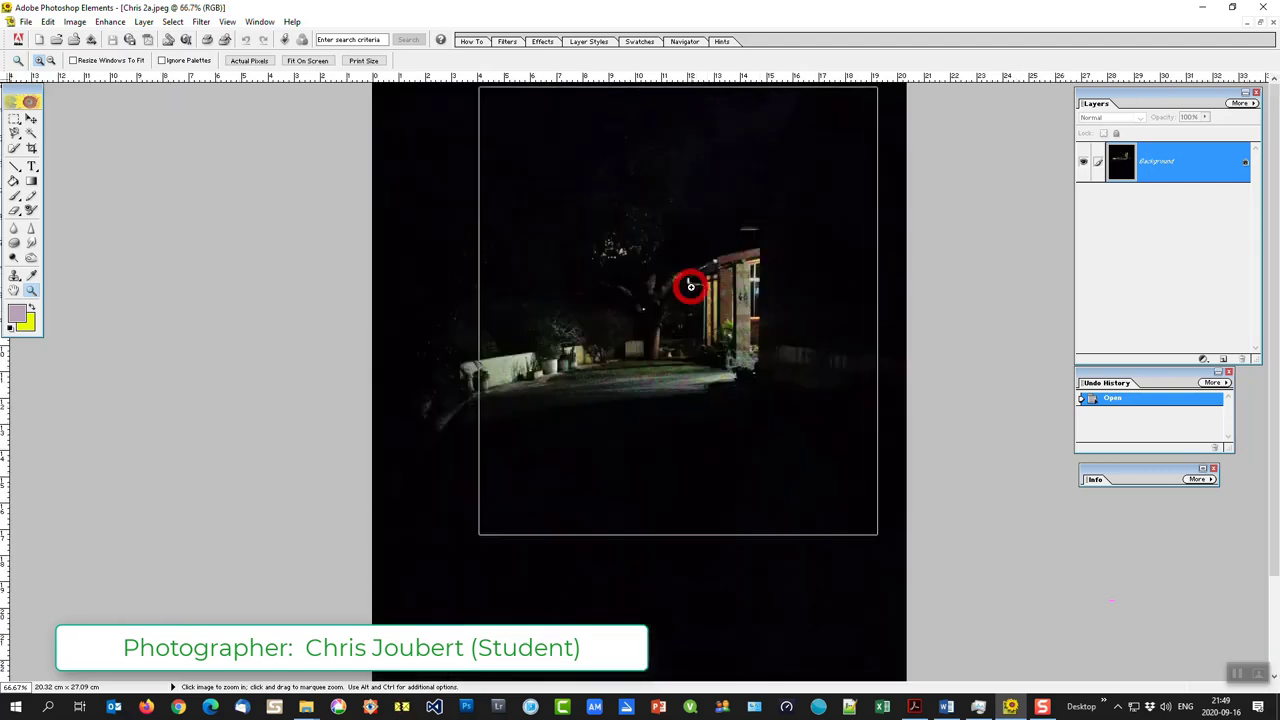
{"action": "left_click", "coordinate": [740, 426]}
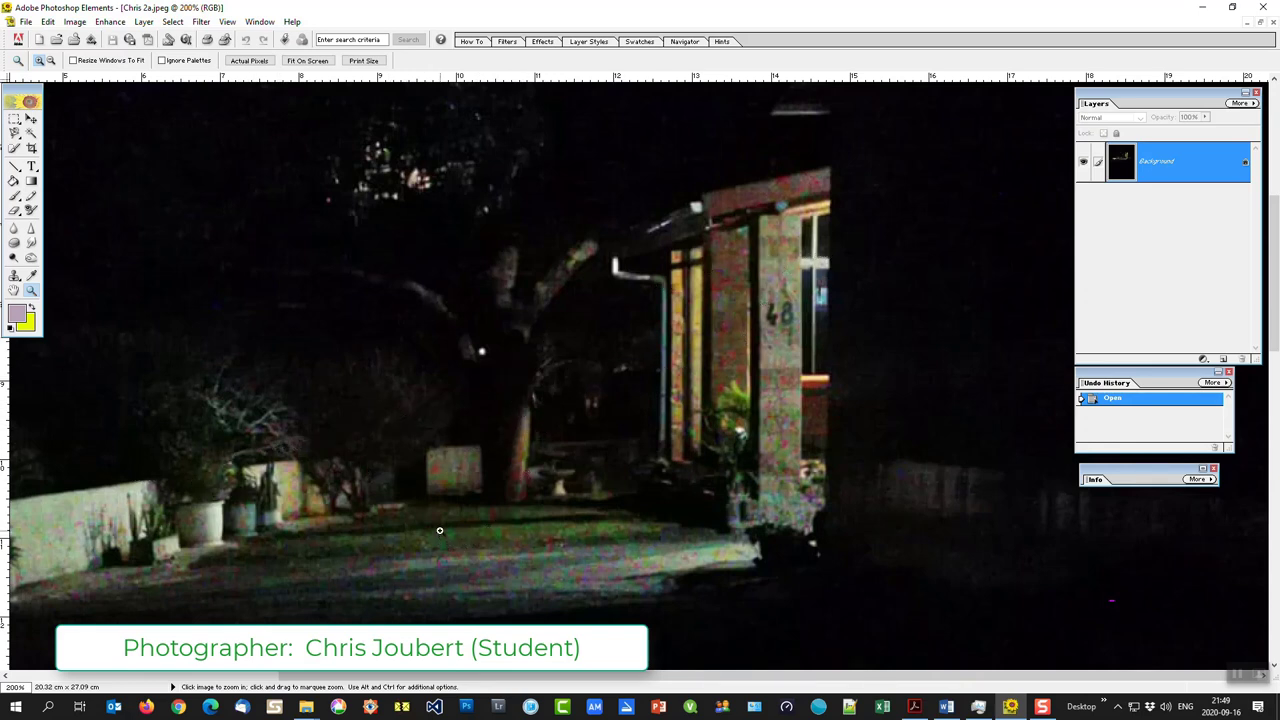
{"action": "mouse_move", "coordinate": [443, 531]}
{"action": "left_mouse_down"}
{"action": "mouse_move", "coordinate": [515, 473]}
{"action": "mouse_move", "coordinate": [538, 482]}
{"action": "left_mouse_up"}
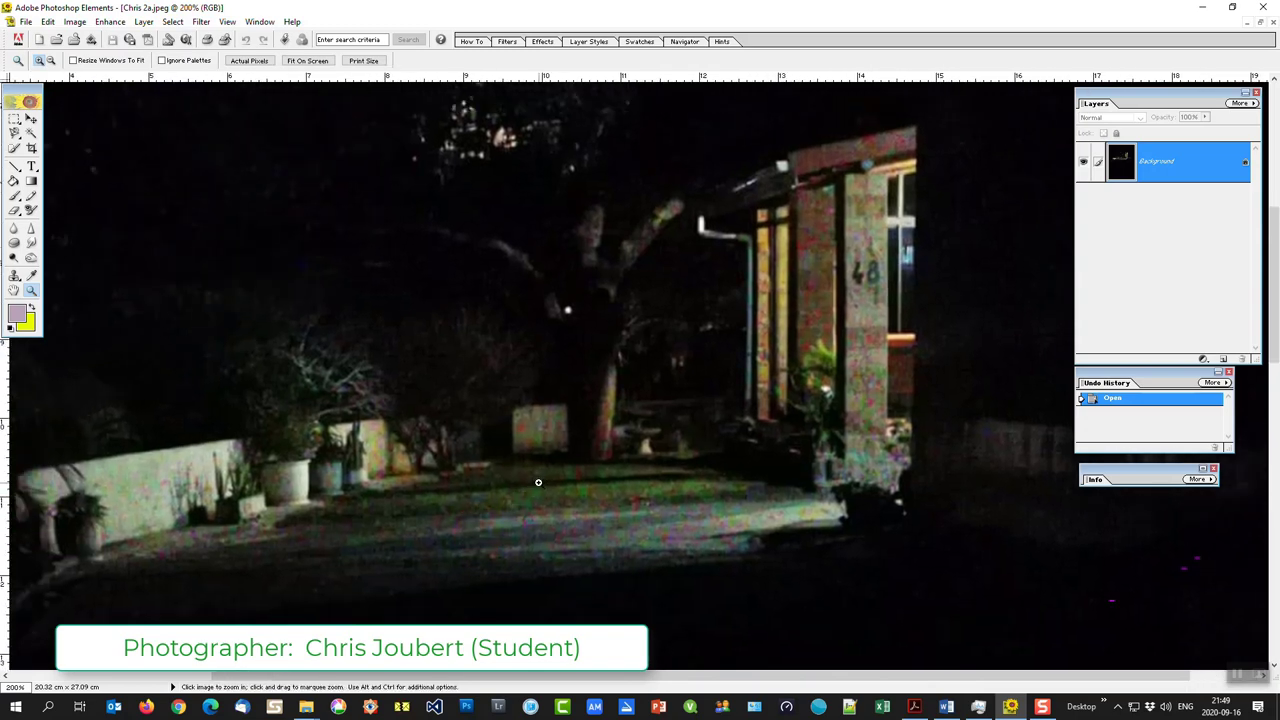
{"action": "left_click", "coordinate": [540, 480], "text": "alt"}
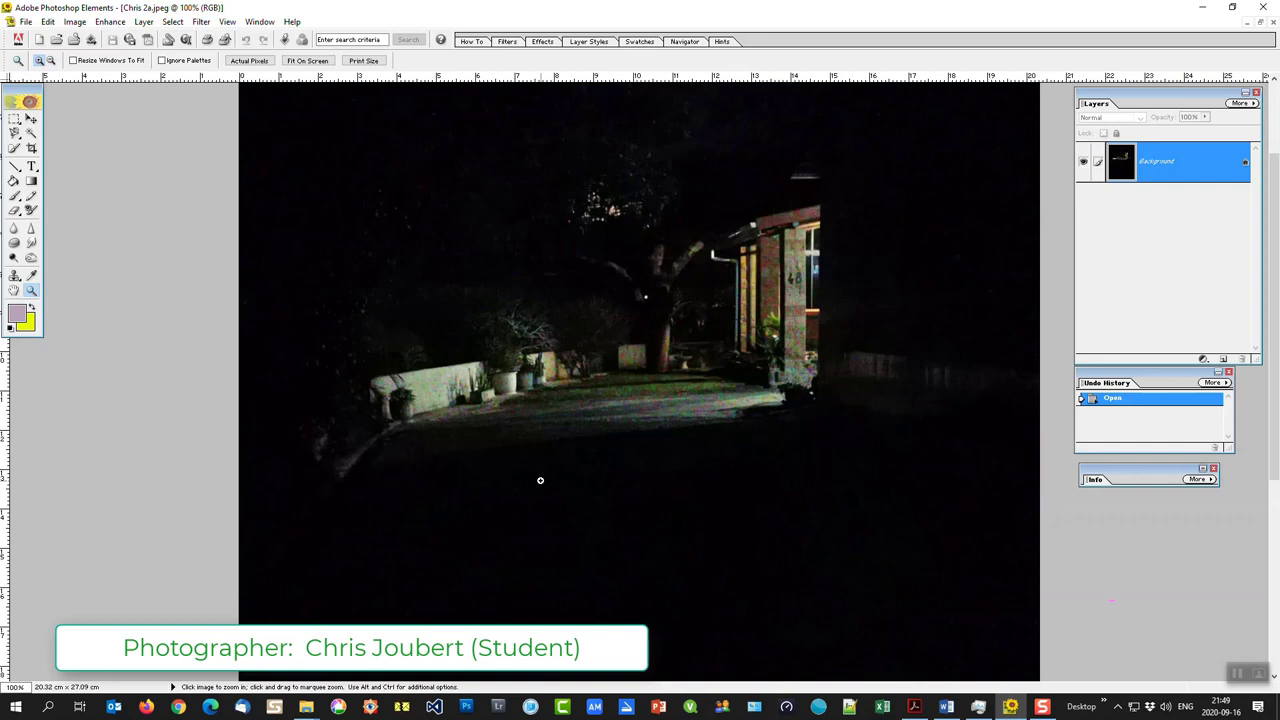
{"action": "left_click", "coordinate": [557, 417], "text": "alt"}
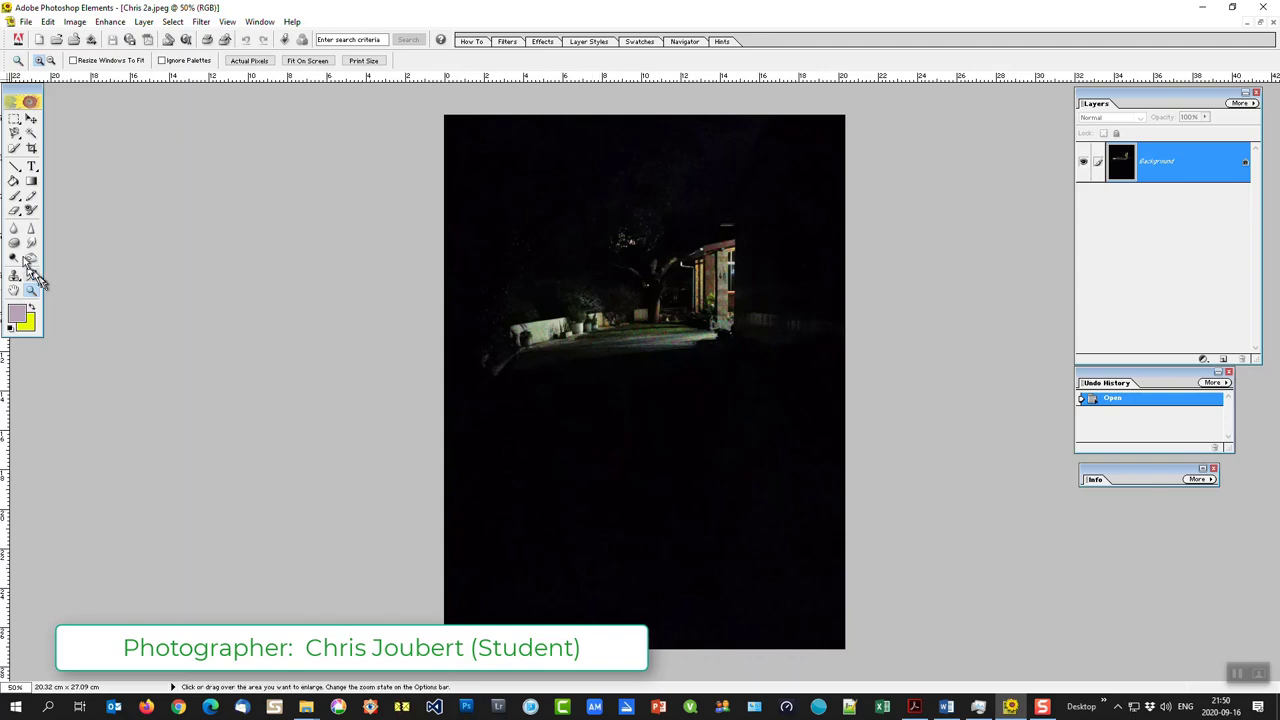
Crop Chris 2a to a landscape strip around the lit house and trees.
{"action": "left_click", "coordinate": [32, 150]}
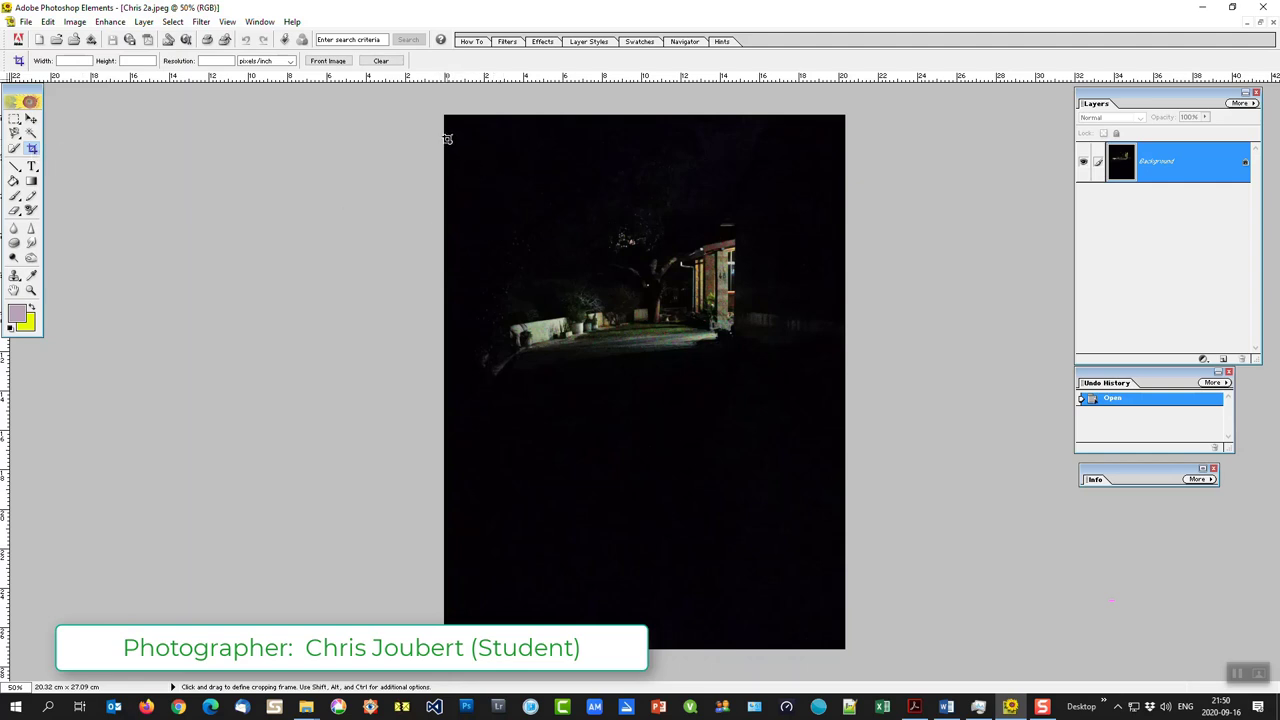
{"action": "left_click_drag", "start_coordinate": [447, 138], "coordinate": [842, 381]}
{"action": "left_click_drag", "start_coordinate": [842, 381], "coordinate": [842, 383]}
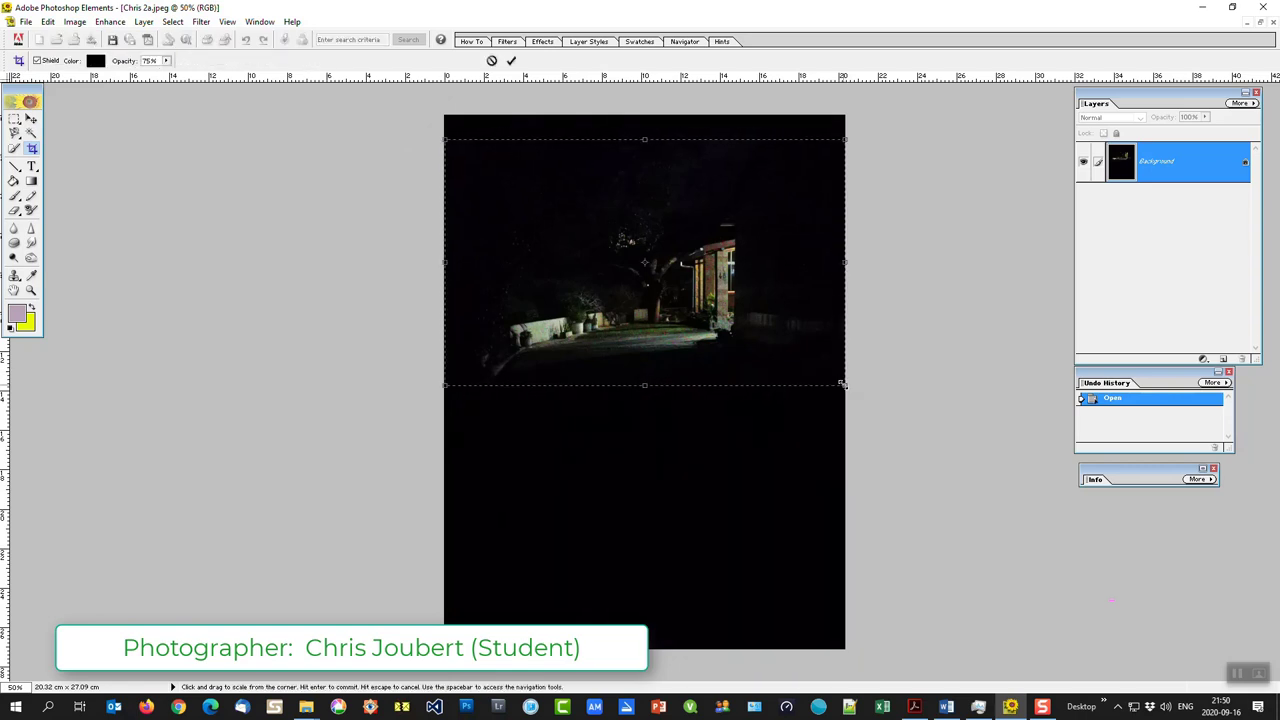
{"action": "key", "text": "Return"}
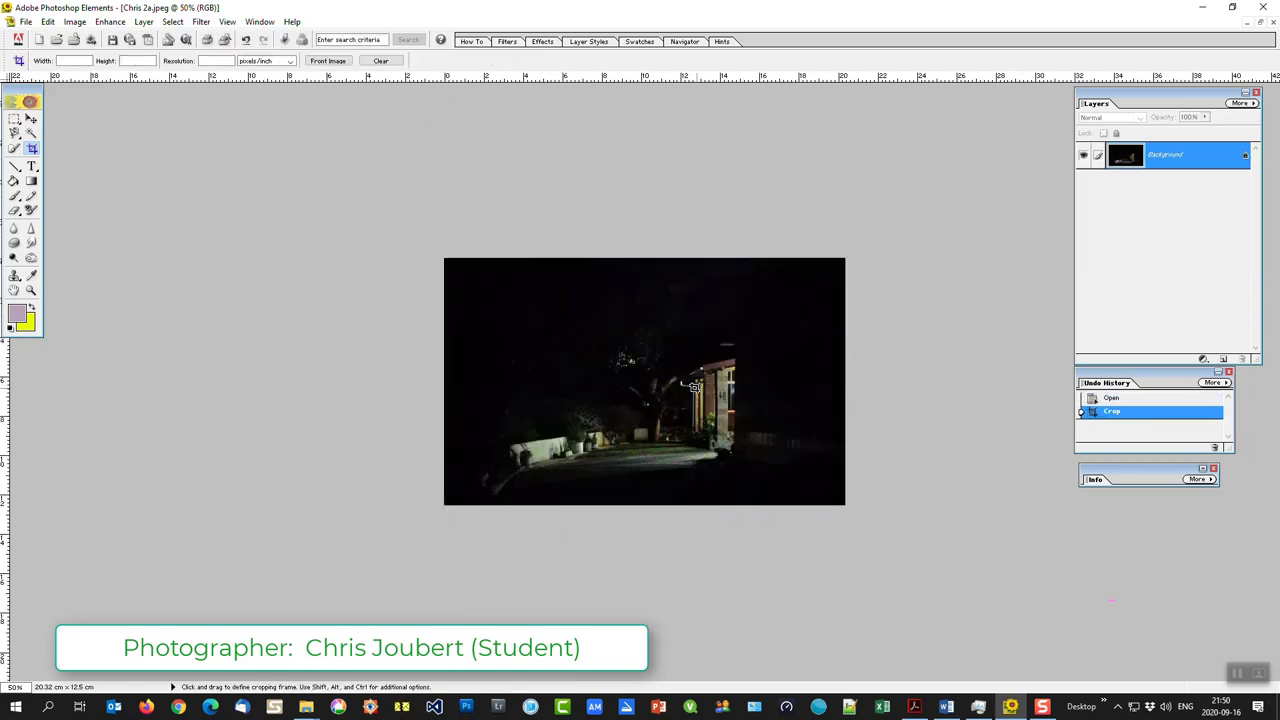
Zoom in on the cropped night photo of the lit house.
{"action": "left_click", "coordinate": [31, 290]}
{"action": "left_click", "coordinate": [682, 390]}
{"action": "left_click", "coordinate": [682, 390]}
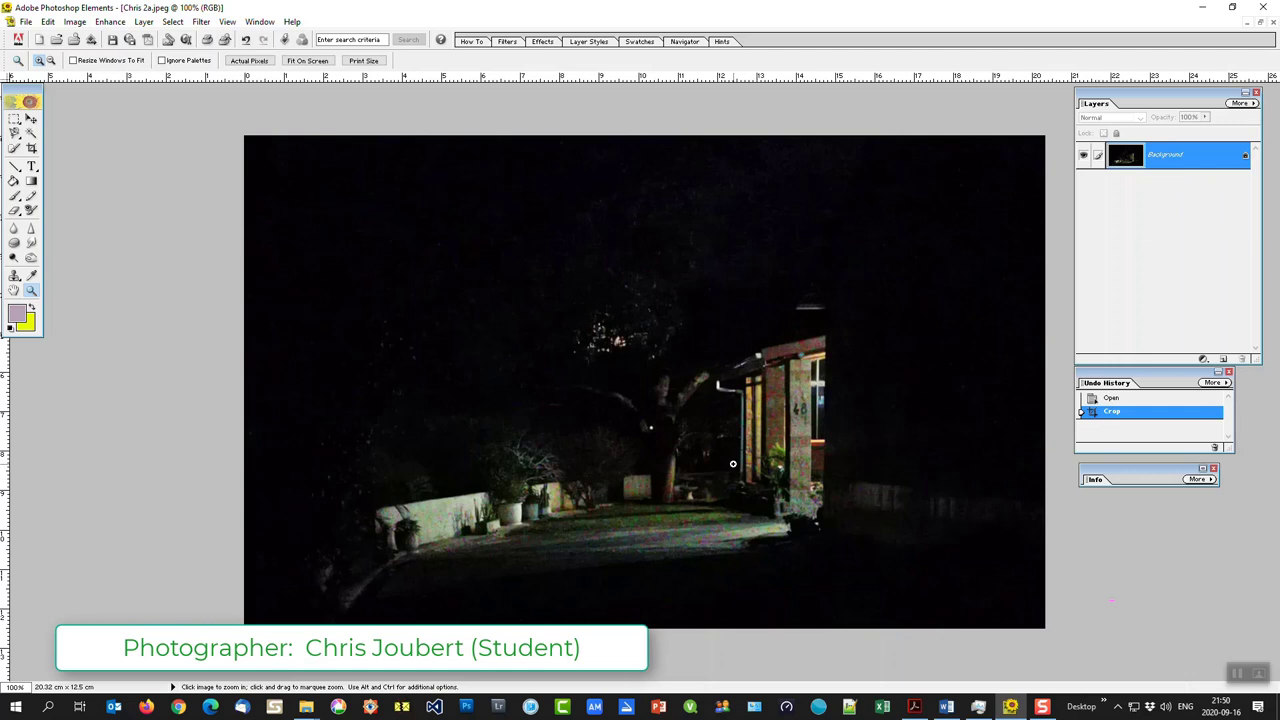
Recrop tighter, removing the dark sky at the top and darkness on the right.
{"action": "left_click", "coordinate": [31, 149]}
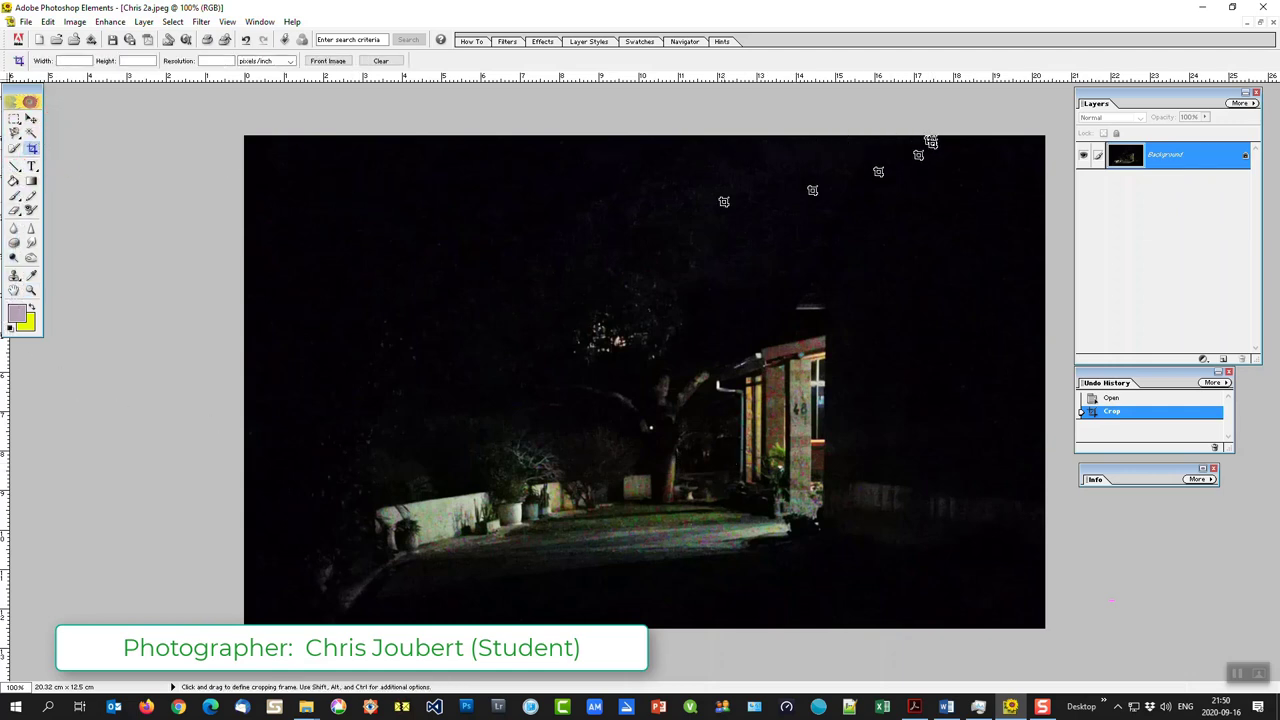
{"action": "mouse_move", "coordinate": [245, 626]}
{"action": "left_mouse_down"}
{"action": "mouse_move", "coordinate": [972, 315]}
{"action": "mouse_move", "coordinate": [957, 186]}
{"action": "mouse_move", "coordinate": [915, 191]}
{"action": "left_mouse_up"}
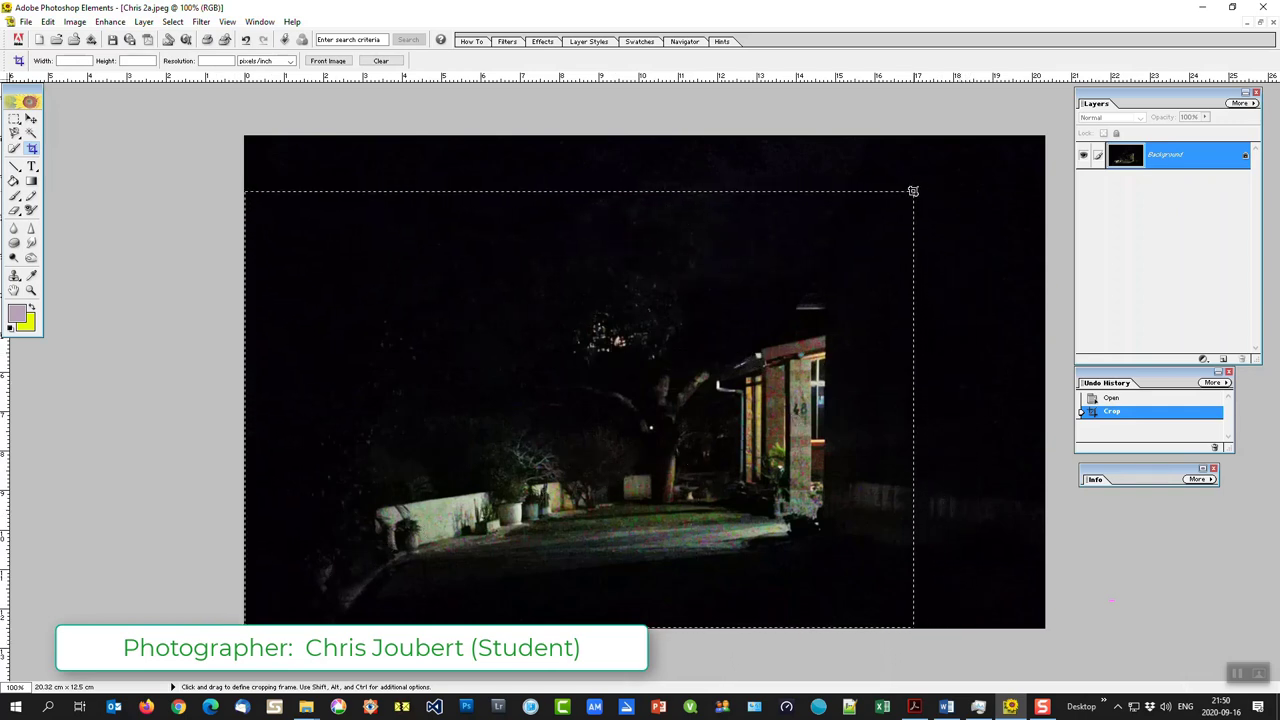
{"action": "key", "text": "Return"}
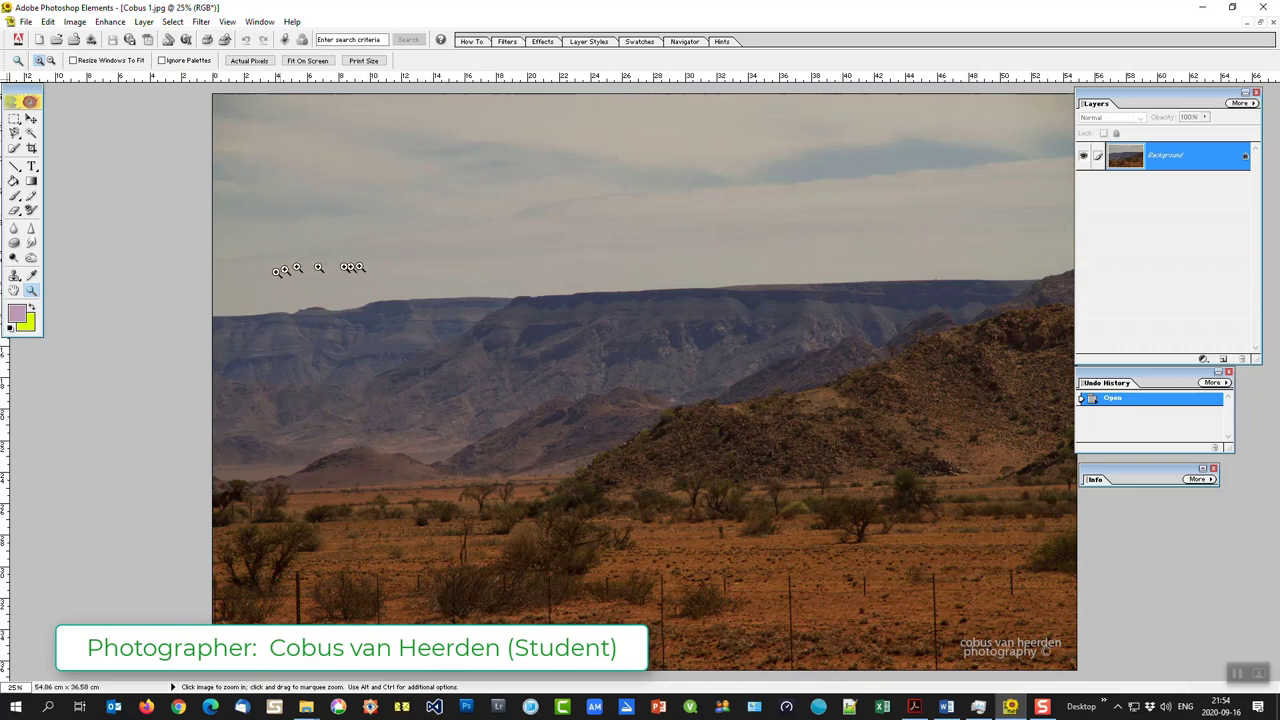
Apply a wide panoramic crop across the mountains, then undo it with Ctrl+Z.
{"action": "left_click", "coordinate": [31, 148]}
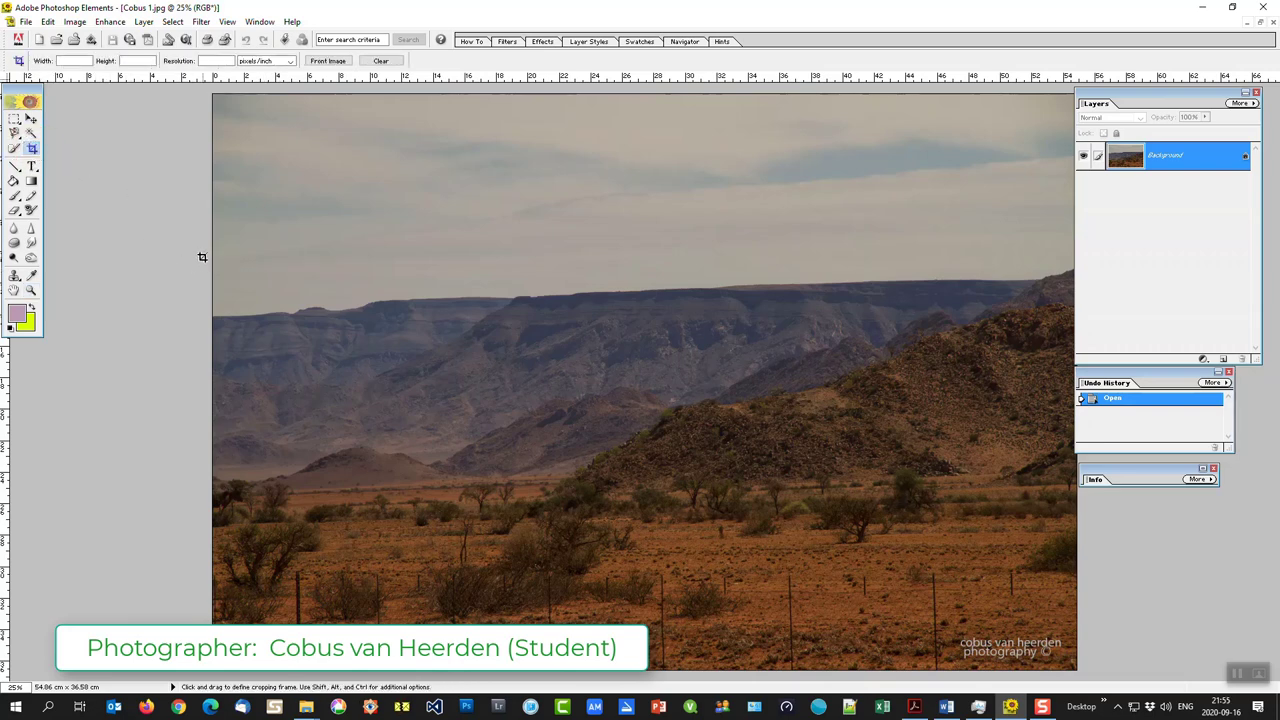
{"action": "left_click_drag", "start_coordinate": [200, 249], "coordinate": [1075, 546]}
{"action": "left_click_drag", "start_coordinate": [1075, 546], "coordinate": [1072, 543]}
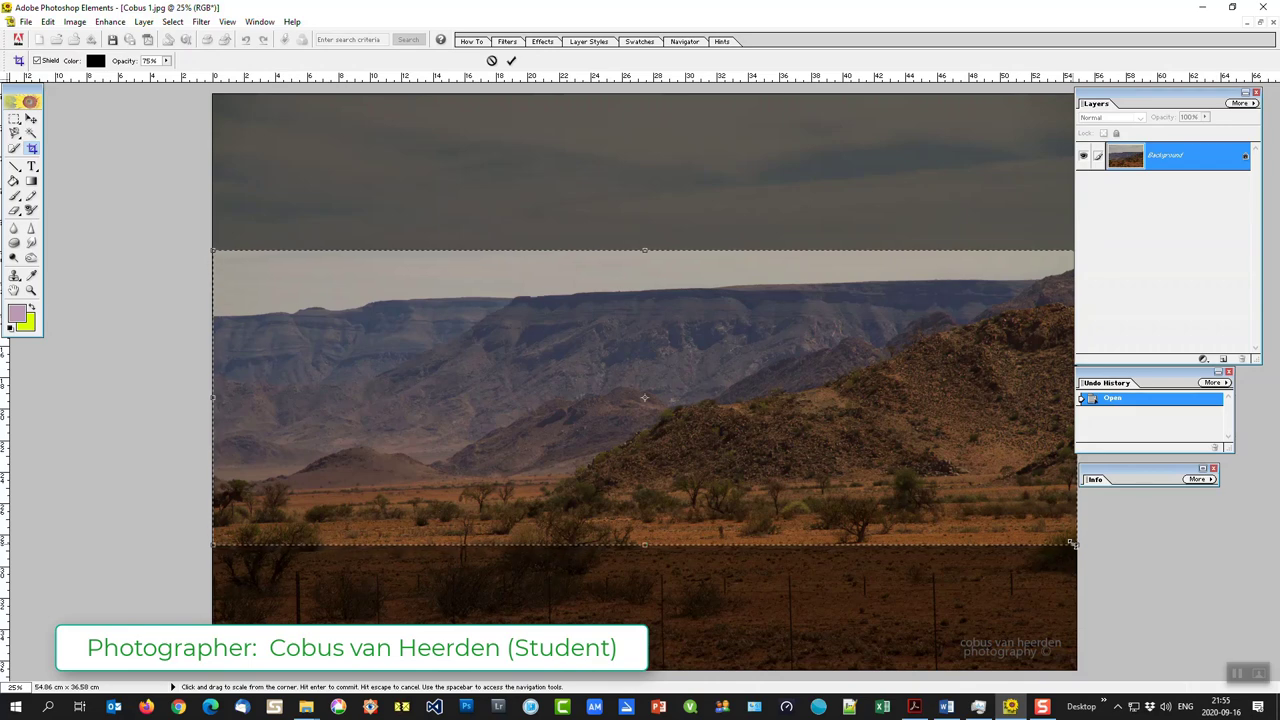
{"action": "key", "text": "Return"}
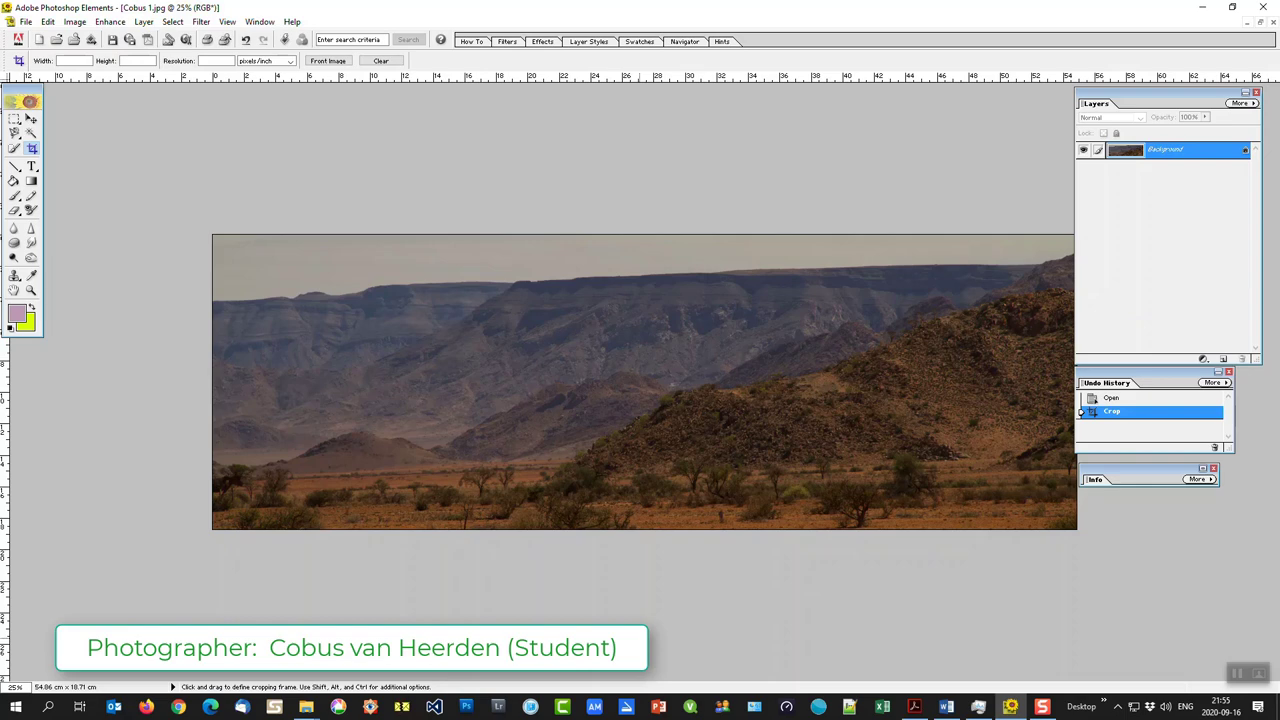
{"action": "key", "text": "ctrl+z"}
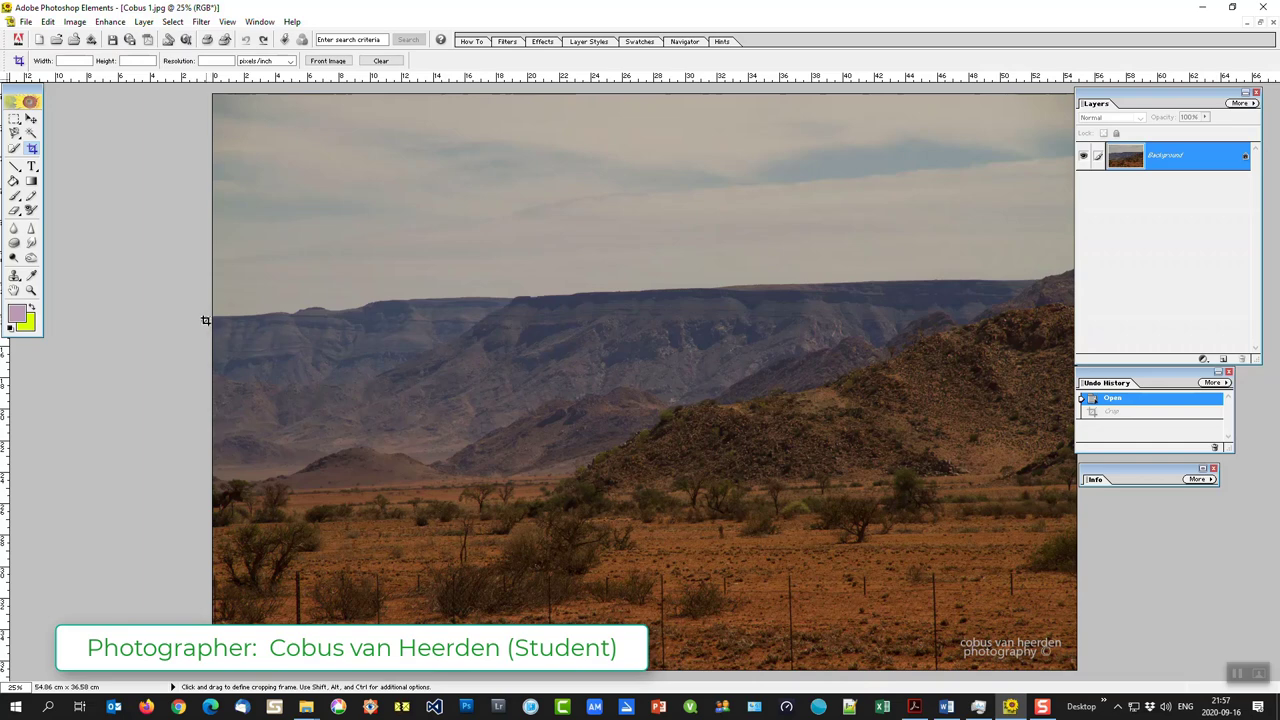
Crop the desert photo to a narrower panoramic band starting lower on the mountains.
{"action": "left_click_drag", "start_coordinate": [205, 320], "coordinate": [1070, 548]}
{"action": "left_click_drag", "start_coordinate": [1070, 548], "coordinate": [1072, 552]}
{"action": "left_click_drag", "start_coordinate": [1072, 552], "coordinate": [1072, 552]}
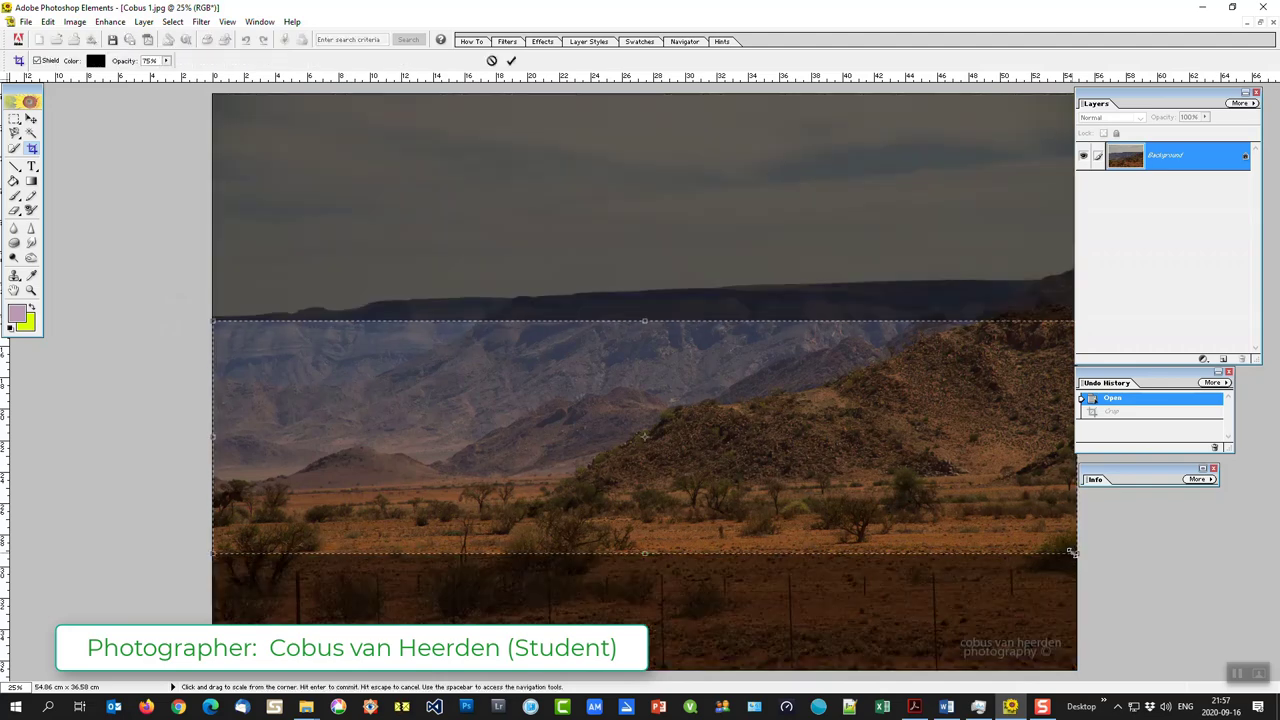
{"action": "key", "text": "Return"}
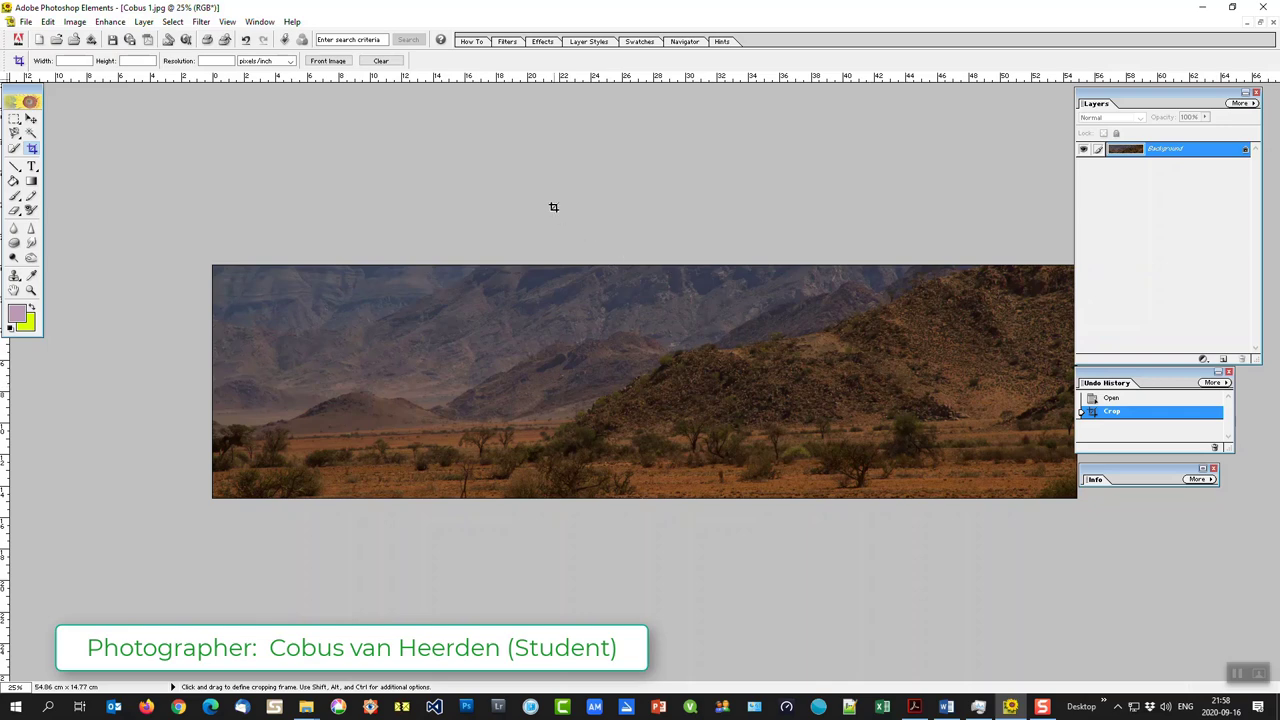
Pick the Cobus 2 dead-tree dune photo from Window > Images.
{"action": "left_click", "coordinate": [264, 25]}
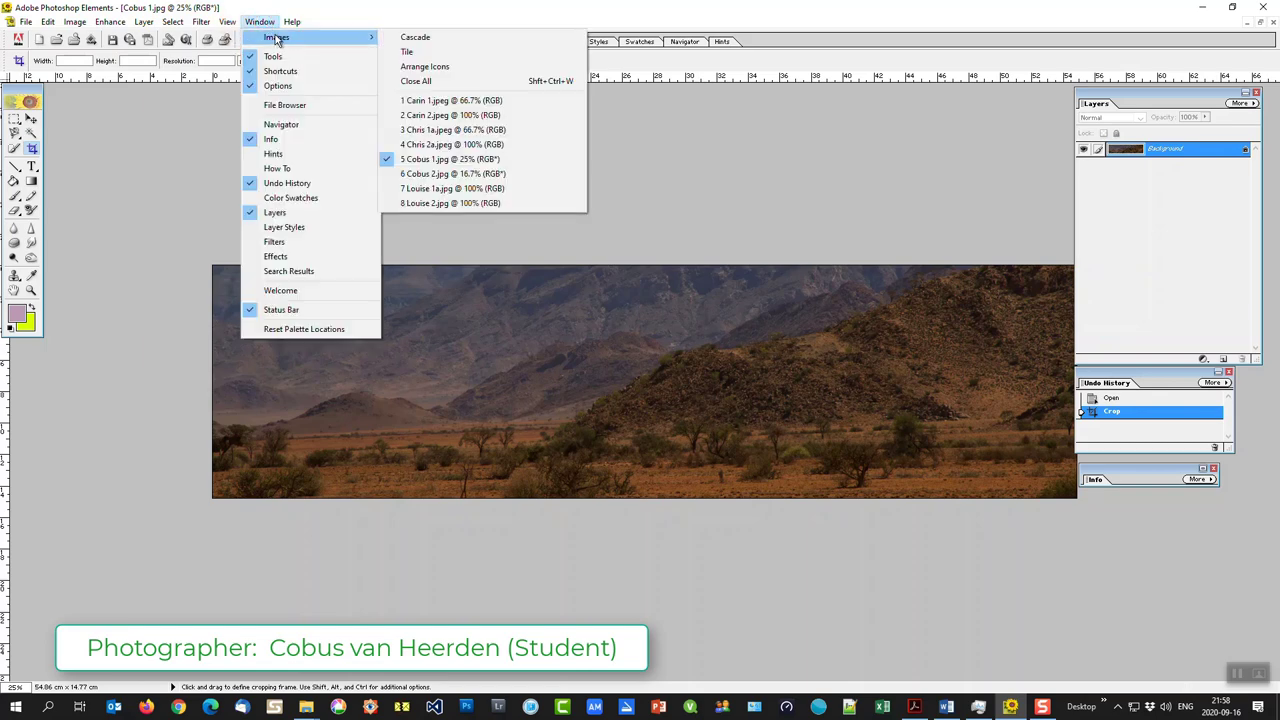
{"action": "left_click", "coordinate": [276, 38]}
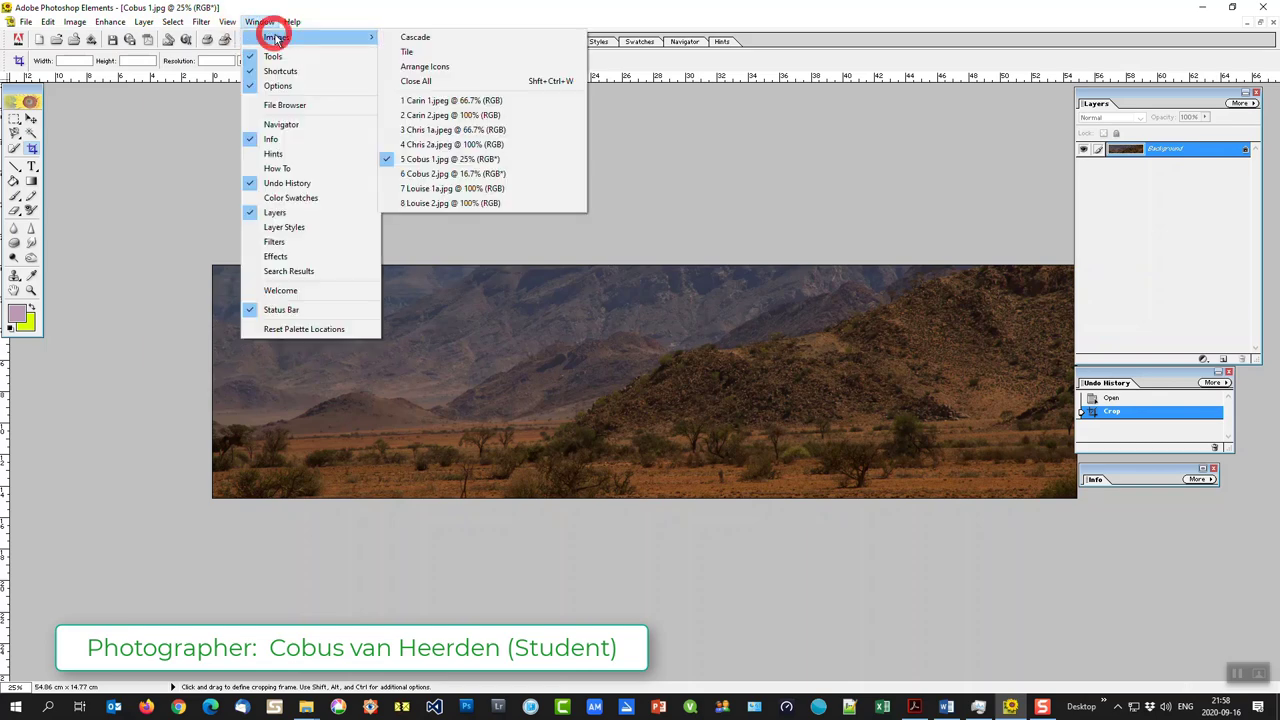
{"action": "left_click", "coordinate": [446, 176]}
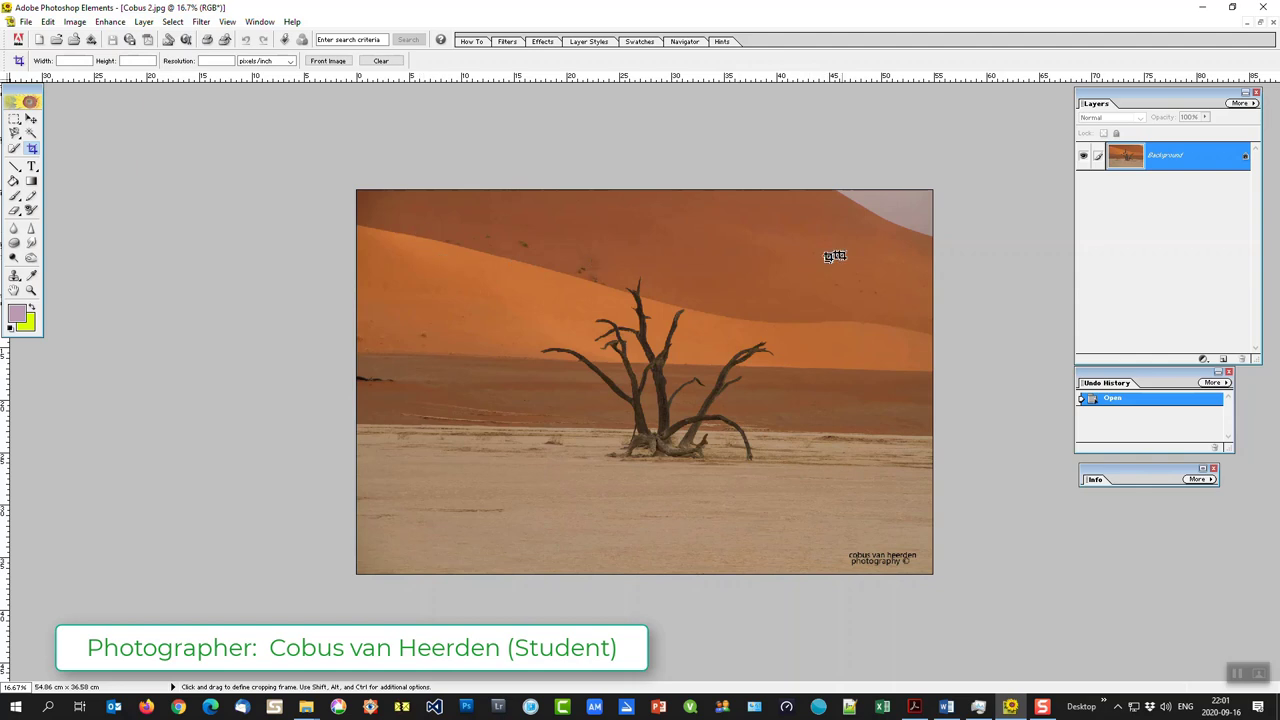
{"action": "mouse_move", "coordinate": [795, 251]}
{"action": "left_mouse_down"}
{"action": "mouse_move", "coordinate": [460, 495]}
{"action": "mouse_move", "coordinate": [411, 496]}
{"action": "mouse_move", "coordinate": [414, 469]}
{"action": "mouse_move", "coordinate": [401, 485]}
{"action": "left_mouse_up"}
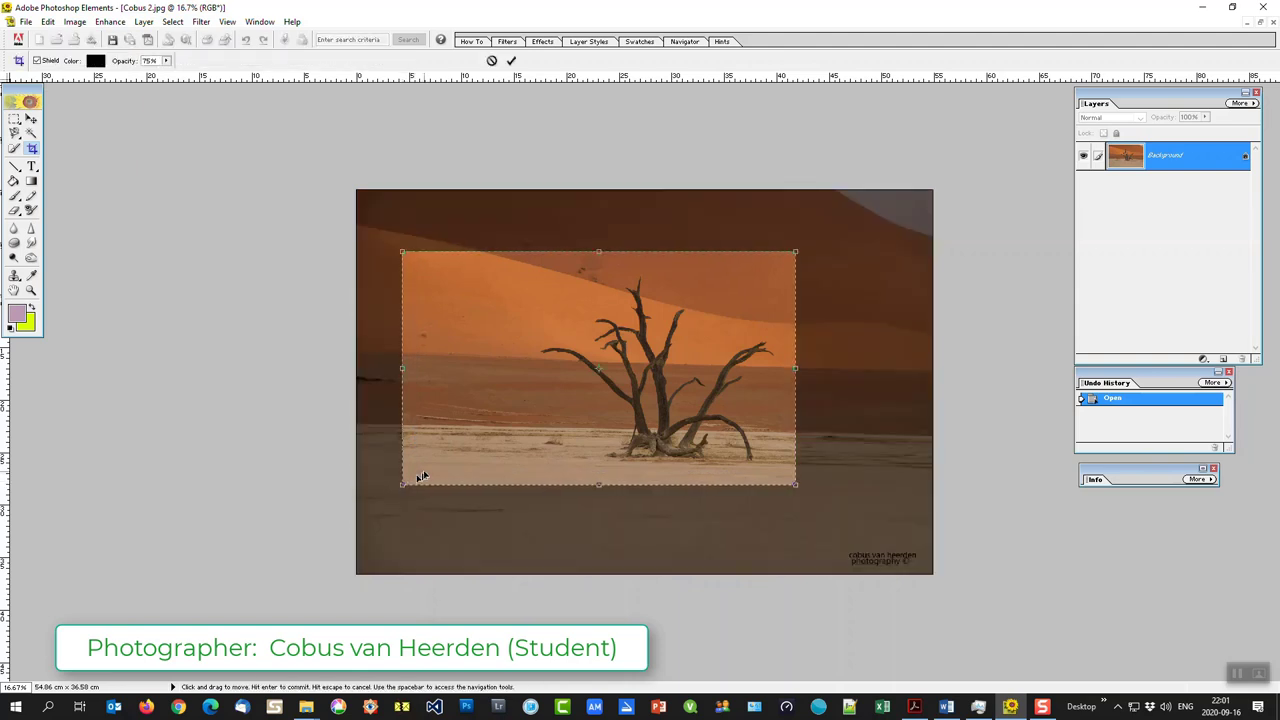
{"action": "key", "text": "Return"}
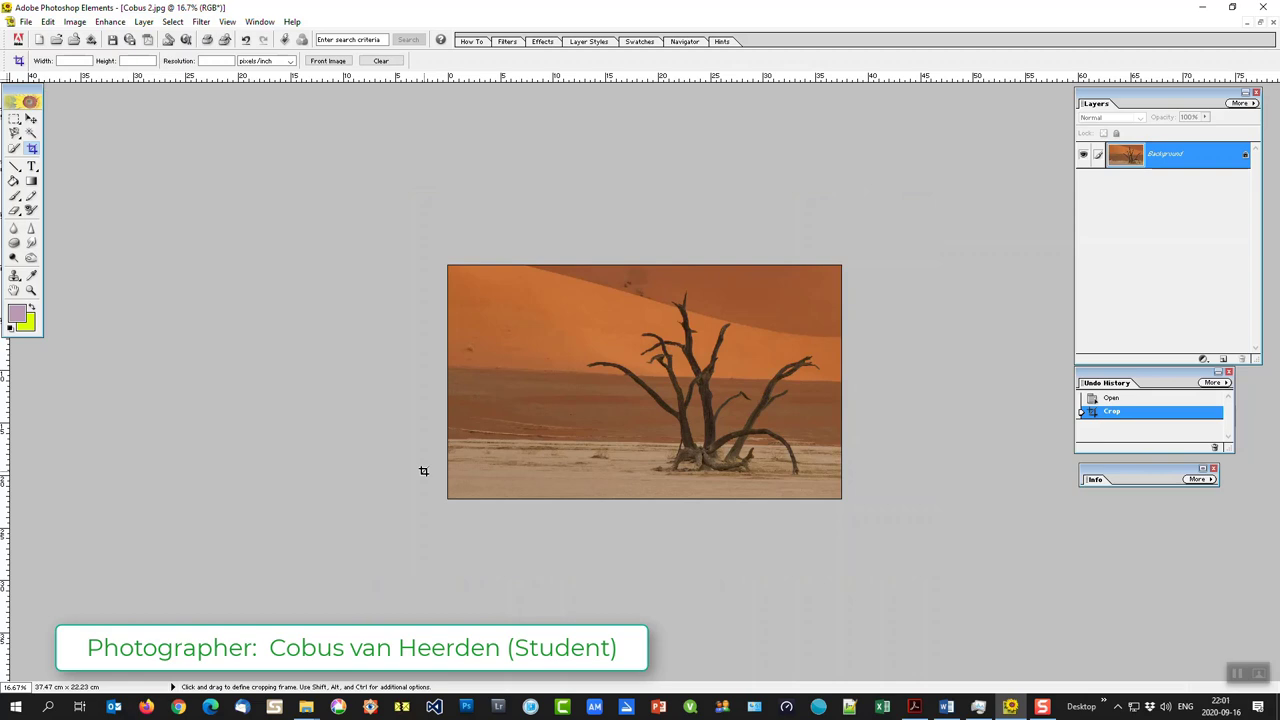
{"action": "key", "text": "v"}
{"action": "key", "text": "ctrl+z"}
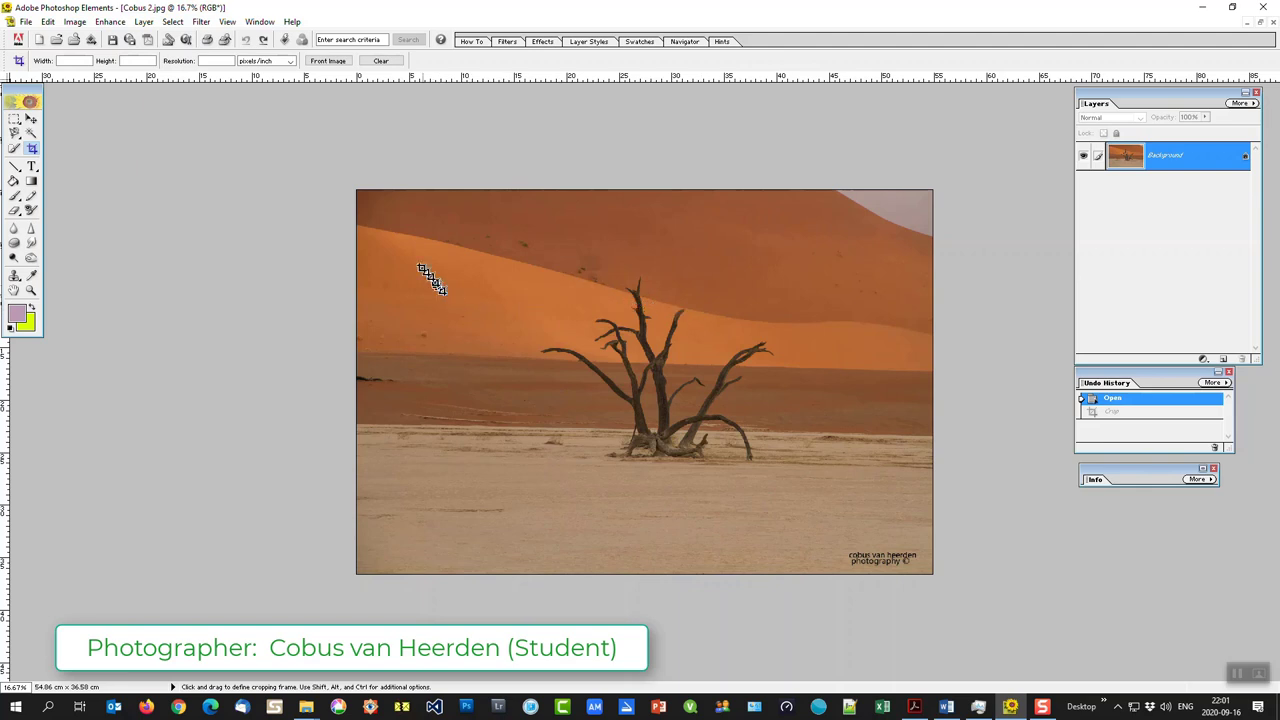
Cancel two trial crop boxes, then frame the dead tree and pull the right edge inward.
{"action": "mouse_move", "coordinate": [400, 235]}
{"action": "left_mouse_down"}
{"action": "mouse_move", "coordinate": [807, 481]}
{"action": "mouse_move", "coordinate": [788, 487]}
{"action": "left_mouse_up"}
{"action": "left_click", "coordinate": [903, 245]}
{"action": "key", "text": "Escape"}
{"action": "left_click_drag", "start_coordinate": [881, 244], "coordinate": [533, 487]}
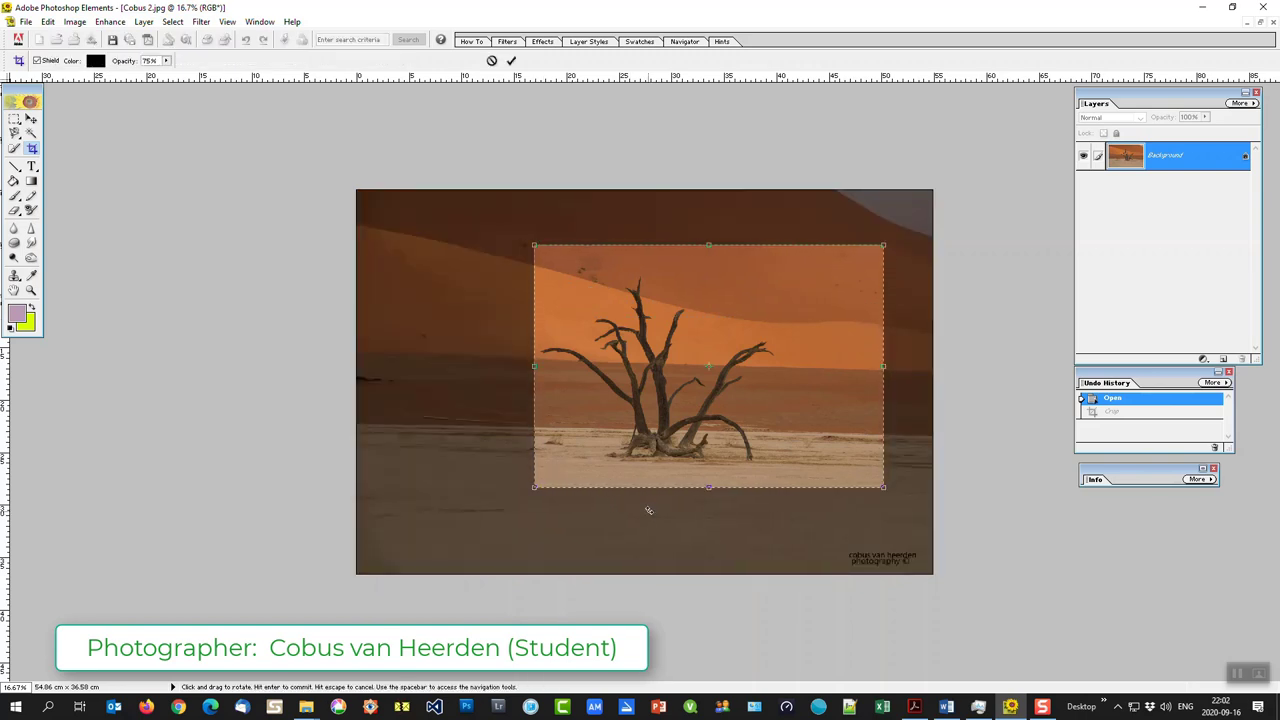
{"action": "key", "text": "Escape"}
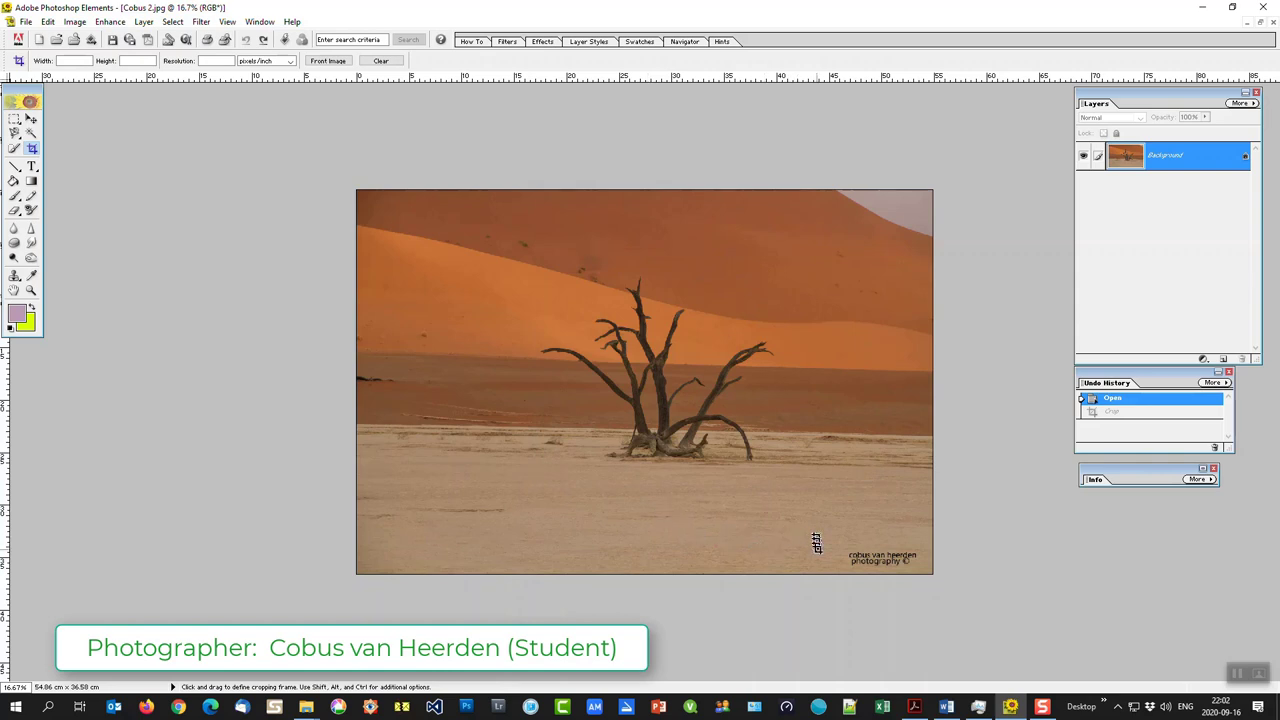
{"action": "mouse_move", "coordinate": [822, 533]}
{"action": "left_mouse_down"}
{"action": "mouse_move", "coordinate": [636, 313]}
{"action": "mouse_move", "coordinate": [393, 275]}
{"action": "left_mouse_up"}
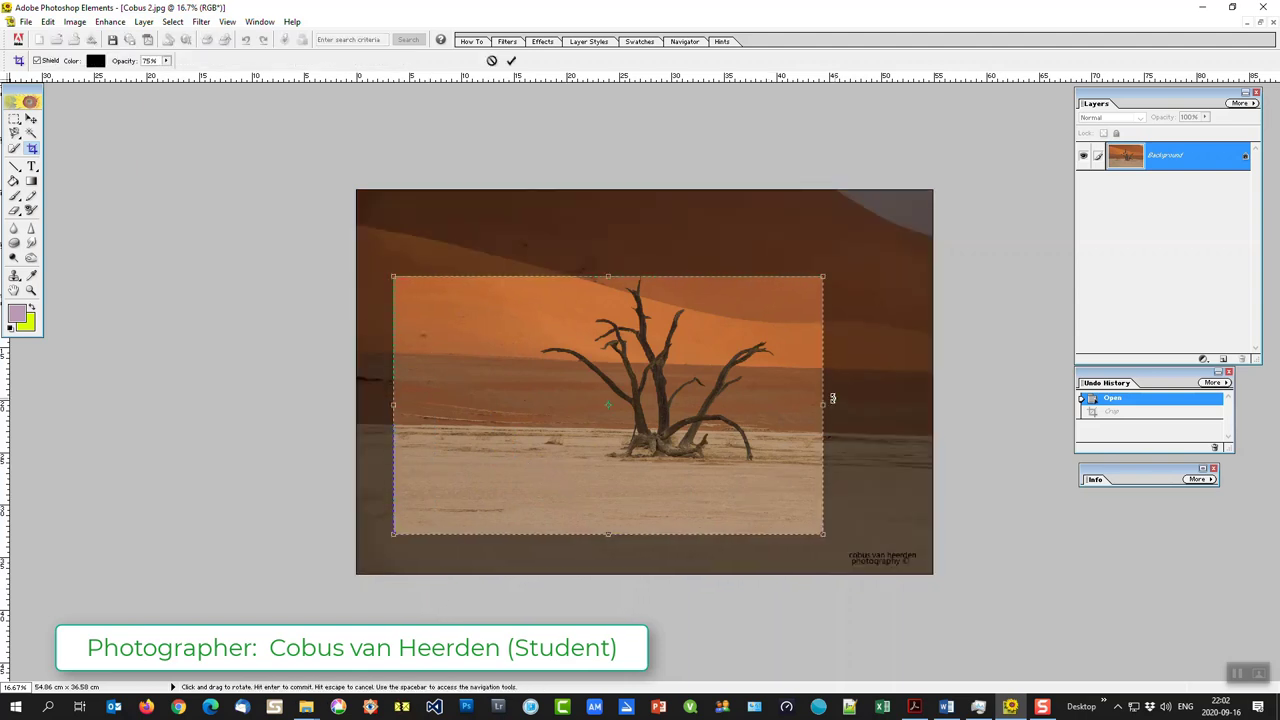
{"action": "left_click_drag", "start_coordinate": [833, 404], "coordinate": [778, 404]}
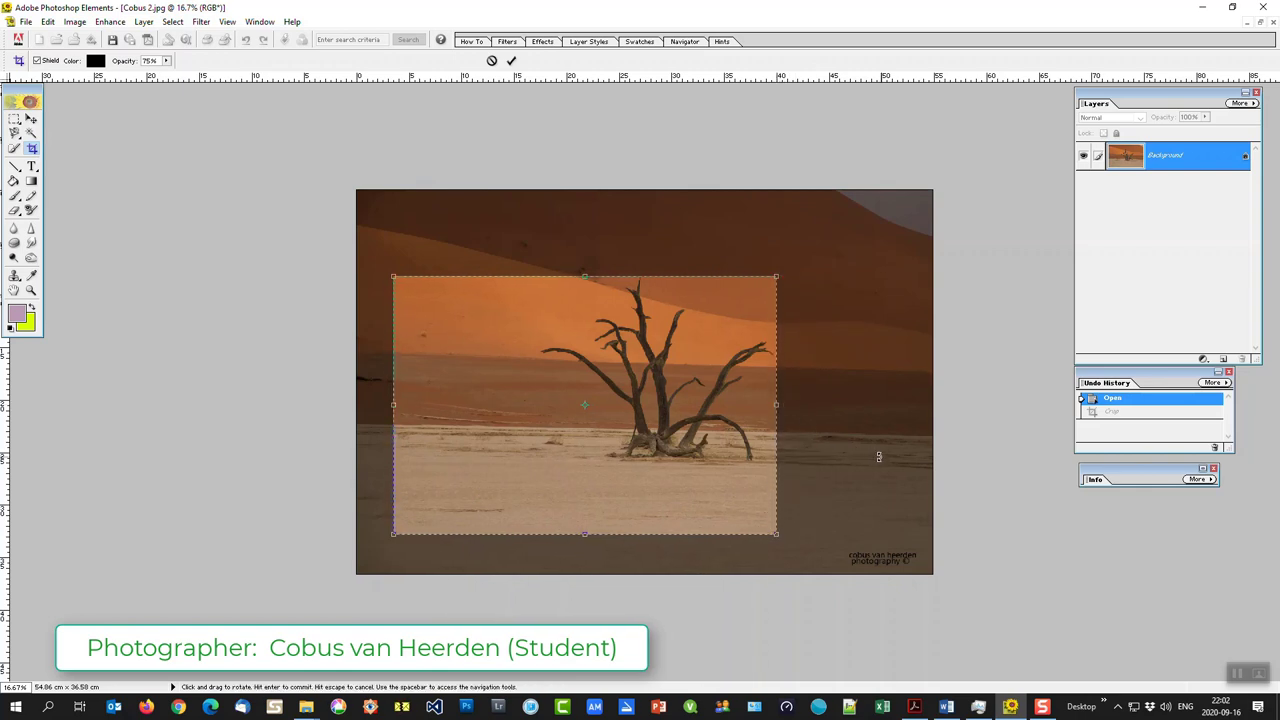
Replace the landscape crop with a tall upright frame around the dead tree, dune to bottom.
{"action": "key", "text": "Escape"}
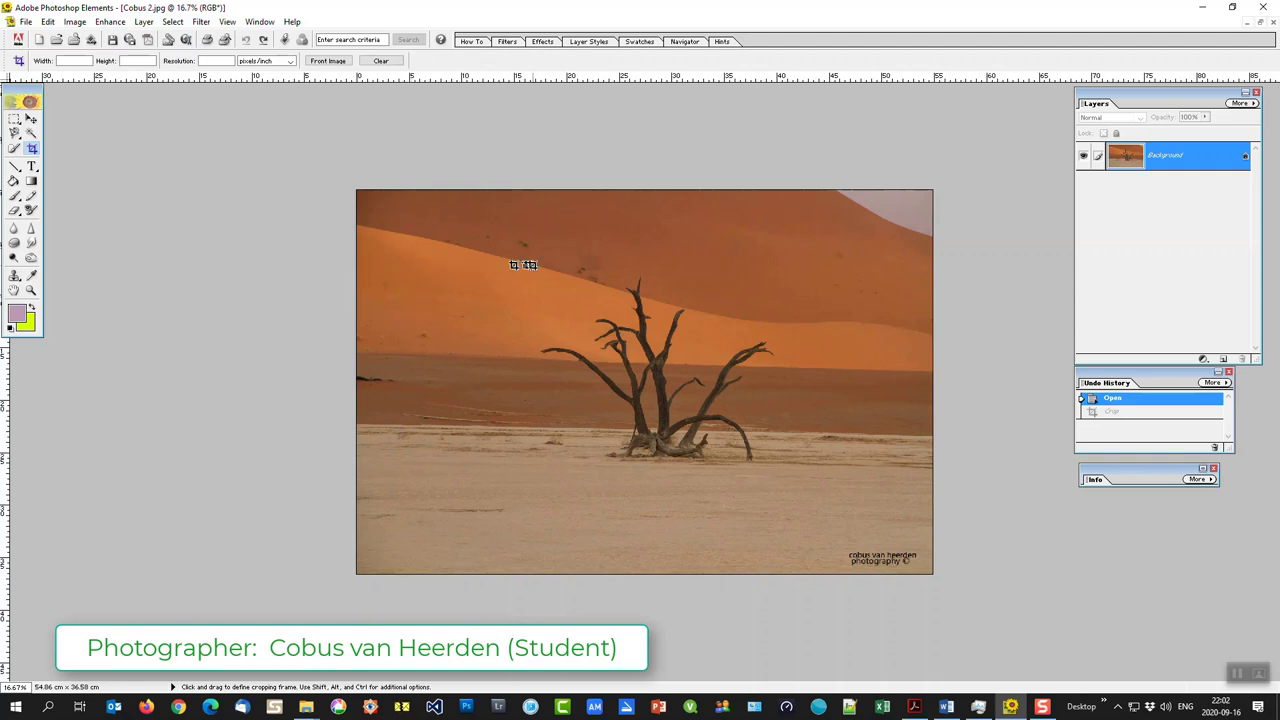
{"action": "left_click_drag", "start_coordinate": [531, 275], "coordinate": [928, 523]}
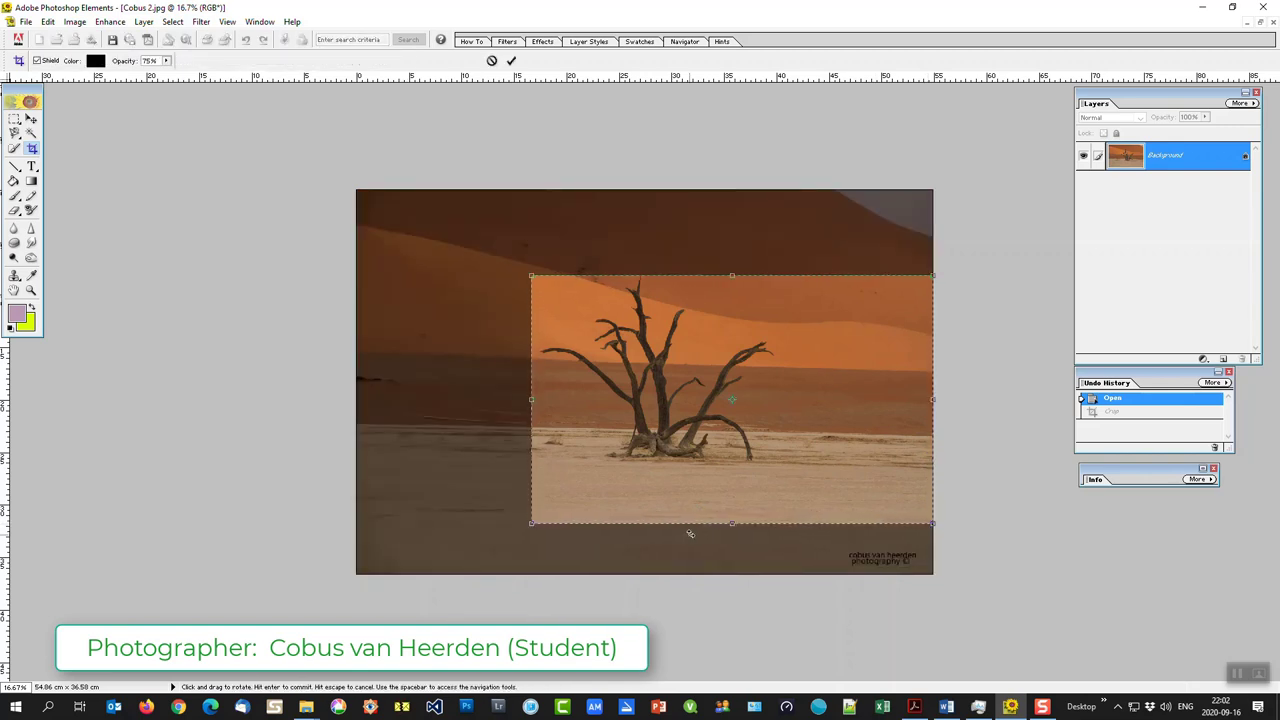
{"action": "key", "text": "Escape"}
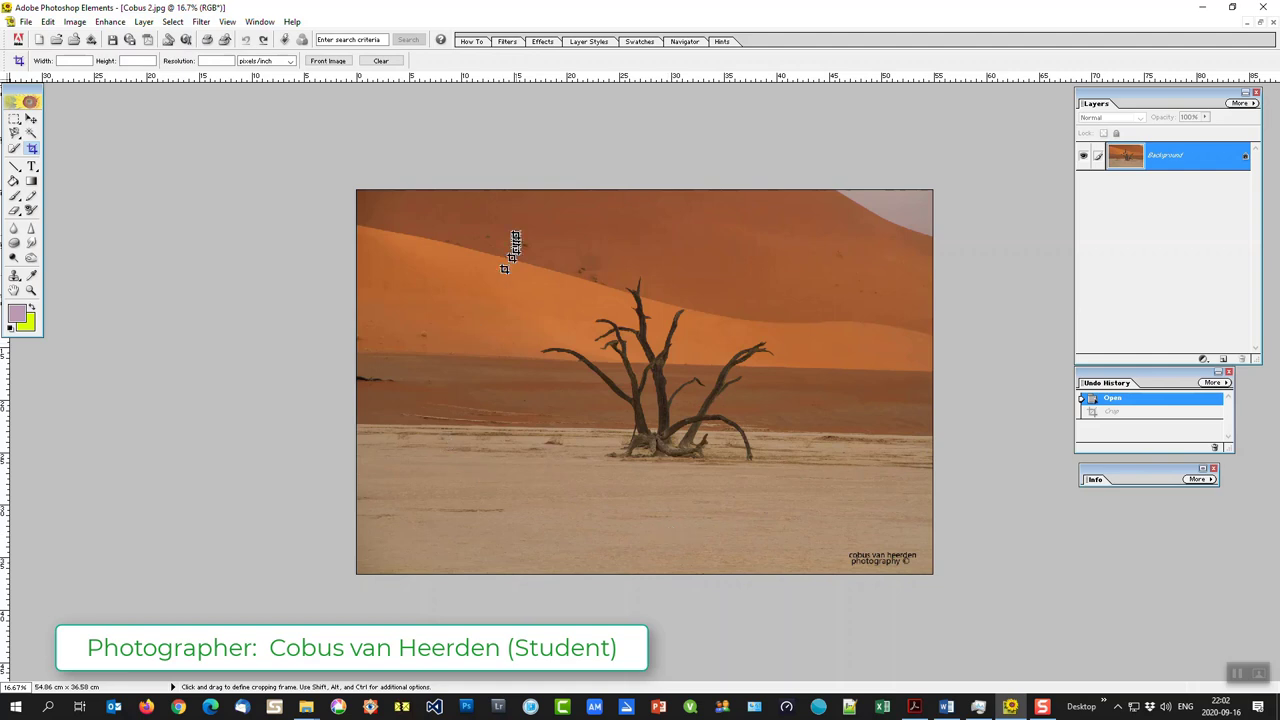
{"action": "left_click_drag", "start_coordinate": [519, 204], "coordinate": [800, 578]}
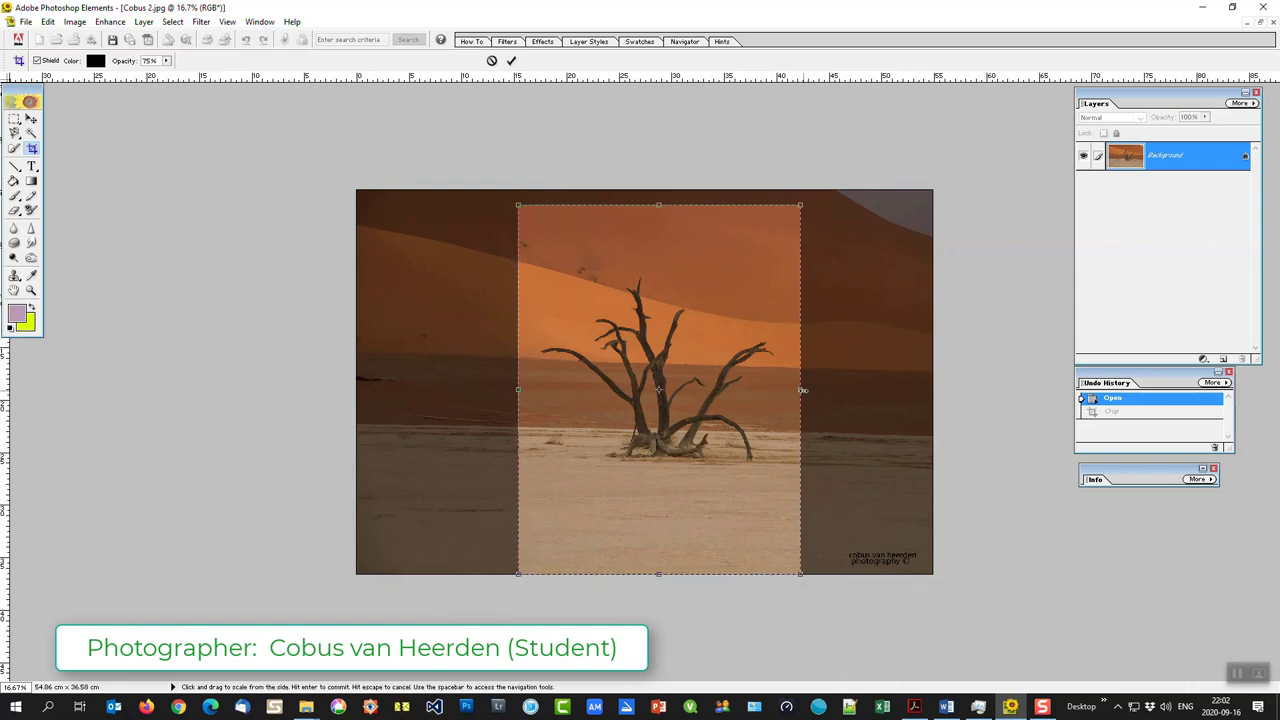
Tighten the crop's left, right and top edges around the dead tree and commit it.
{"action": "left_click_drag", "start_coordinate": [800, 390], "coordinate": [790, 390]}
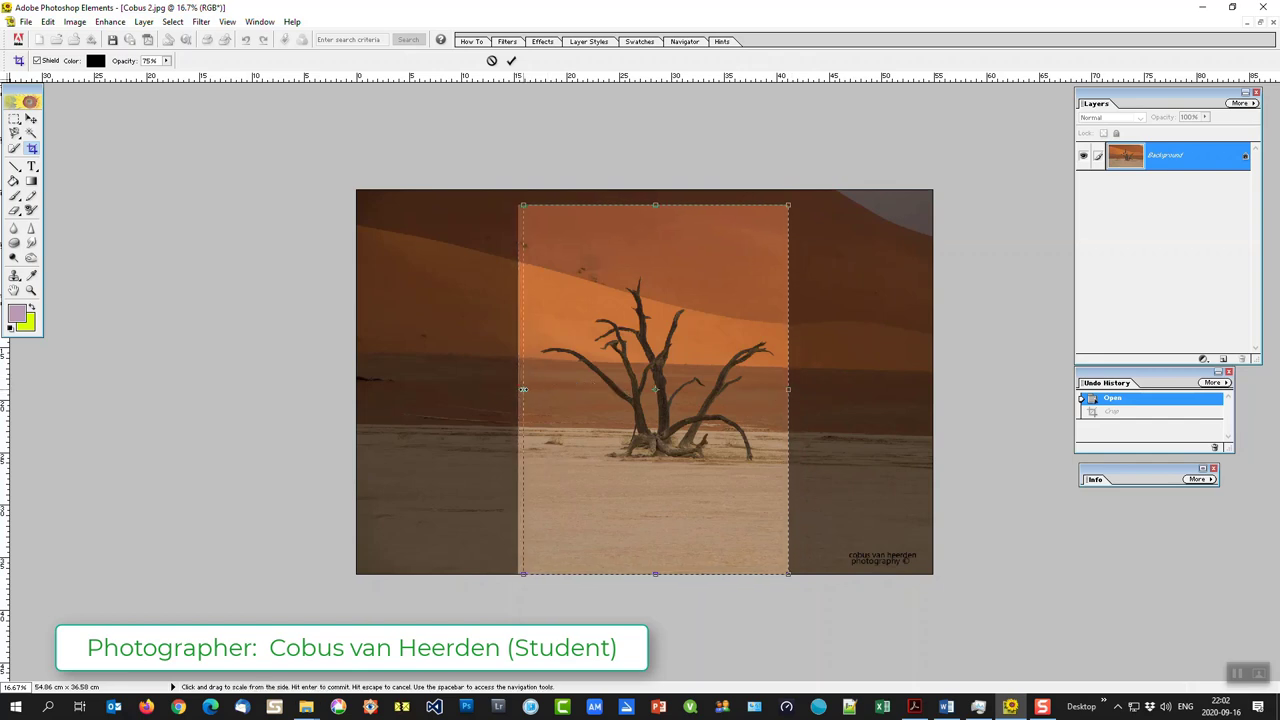
{"action": "left_click_drag", "start_coordinate": [519, 390], "coordinate": [530, 388]}
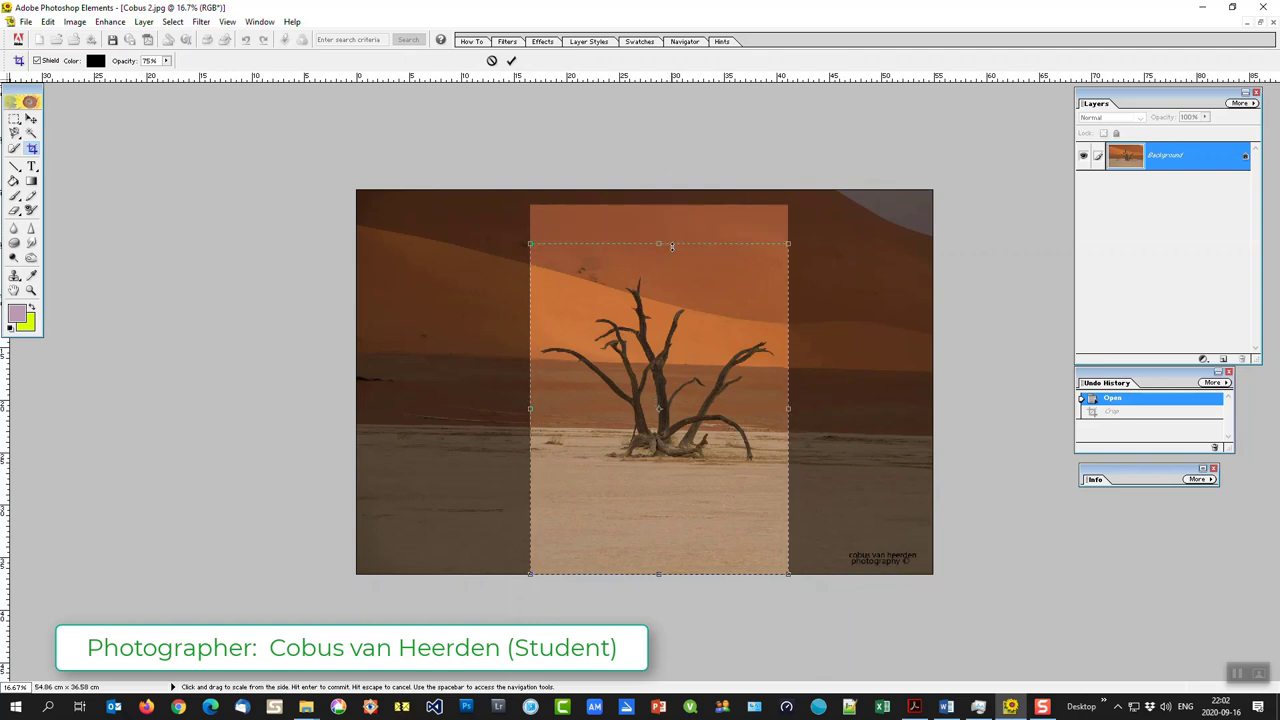
{"action": "left_click_drag", "start_coordinate": [658, 207], "coordinate": [671, 246]}
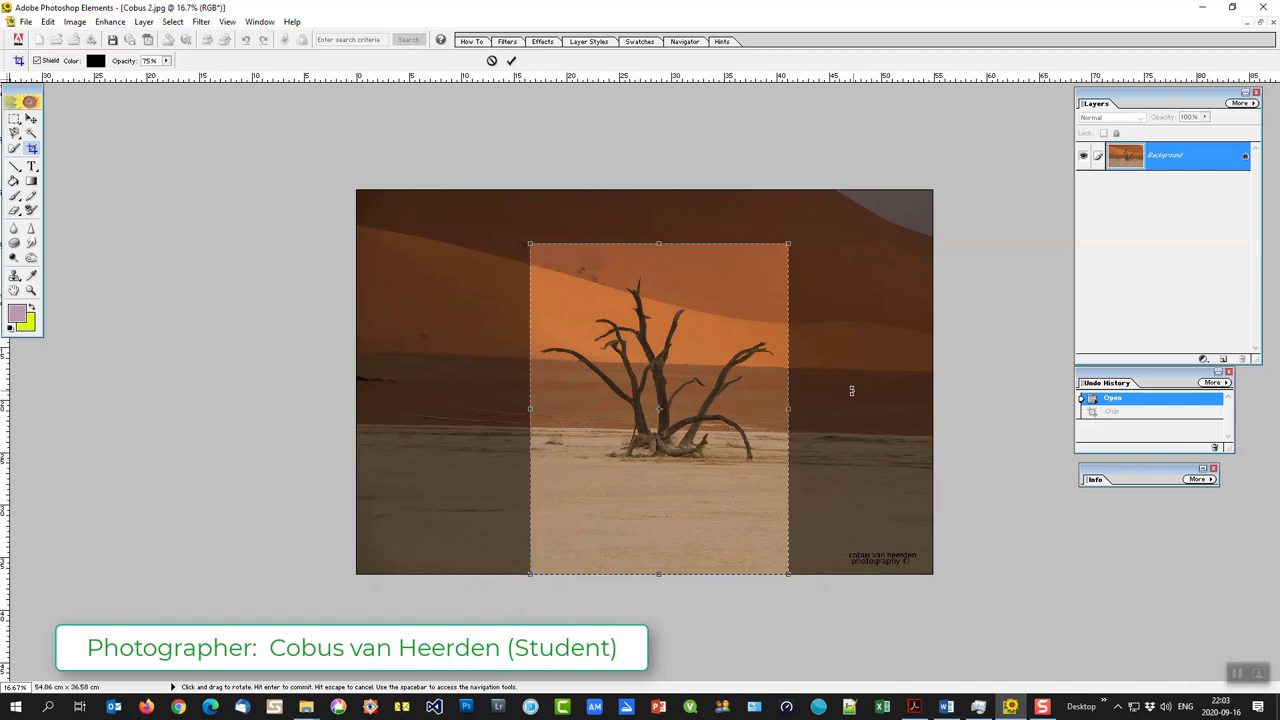
{"action": "key", "text": "Return"}
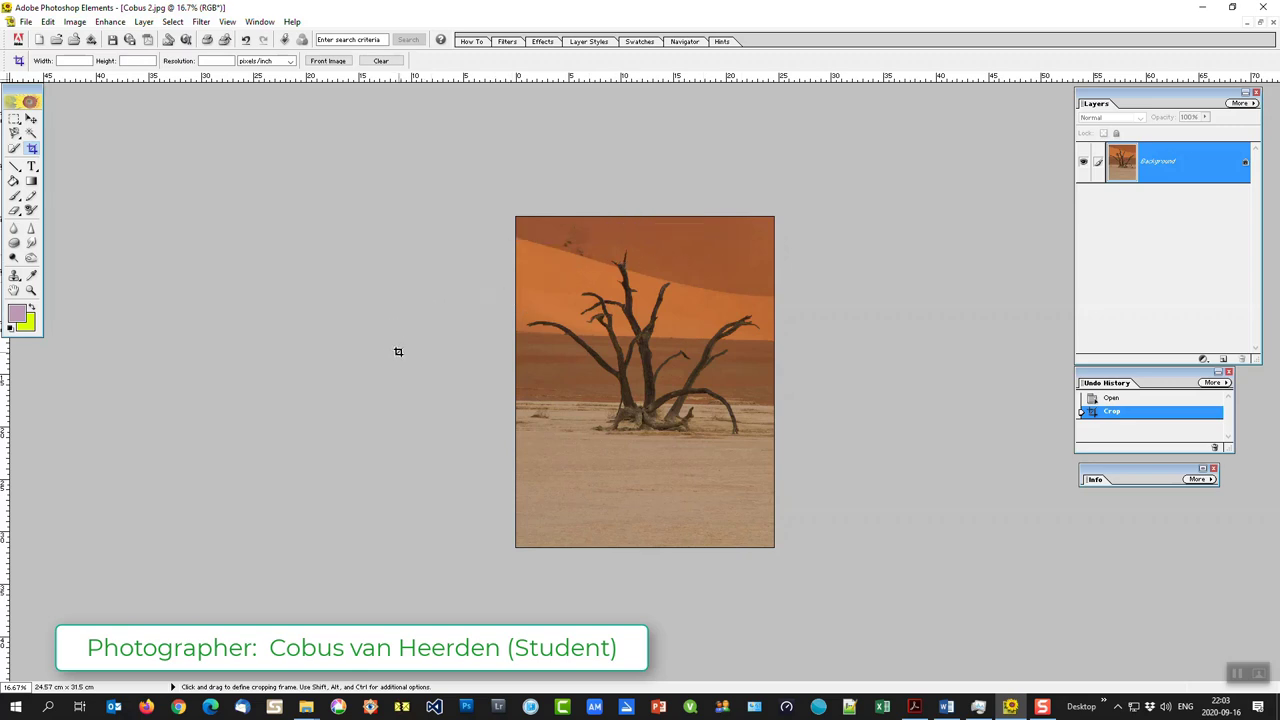
Undo the crop to restore the full Cobus 2 desert photo.
{"action": "key", "text": "ctrl+z"}
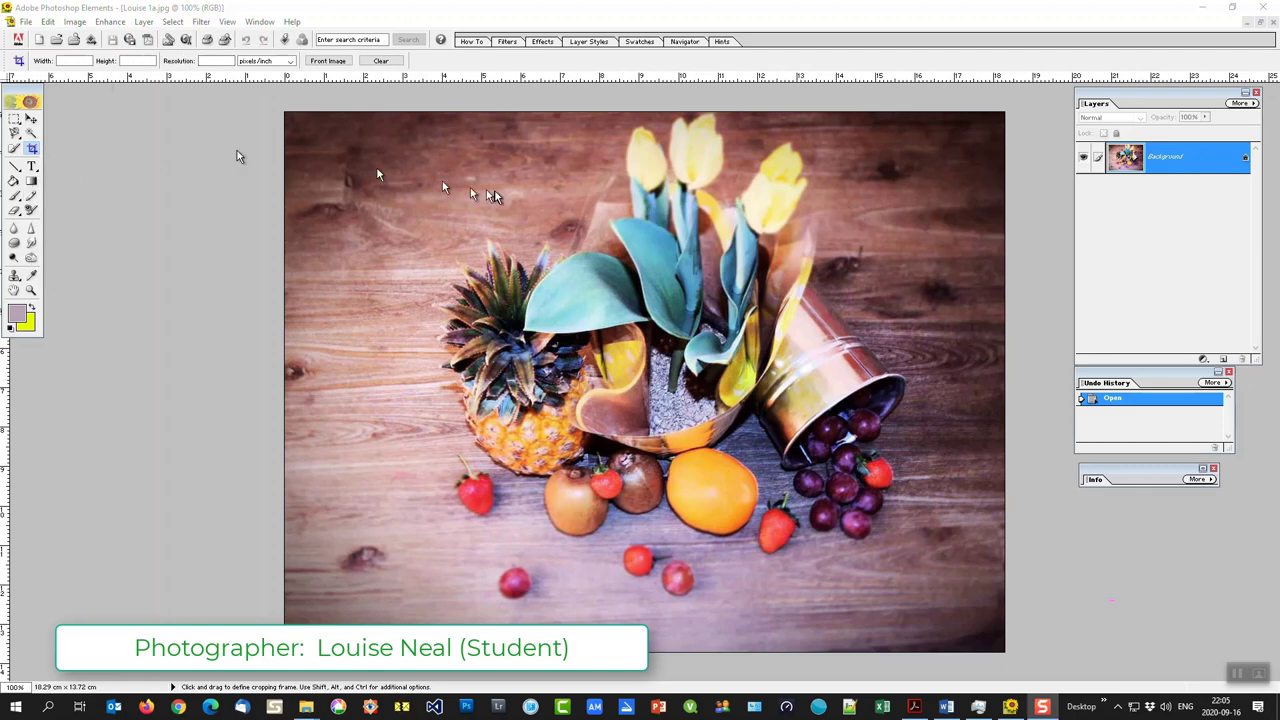
Crop the tulip and fruit still life to a portrait frame with the right edge pulled in.
{"action": "left_click", "coordinate": [443, 117]}
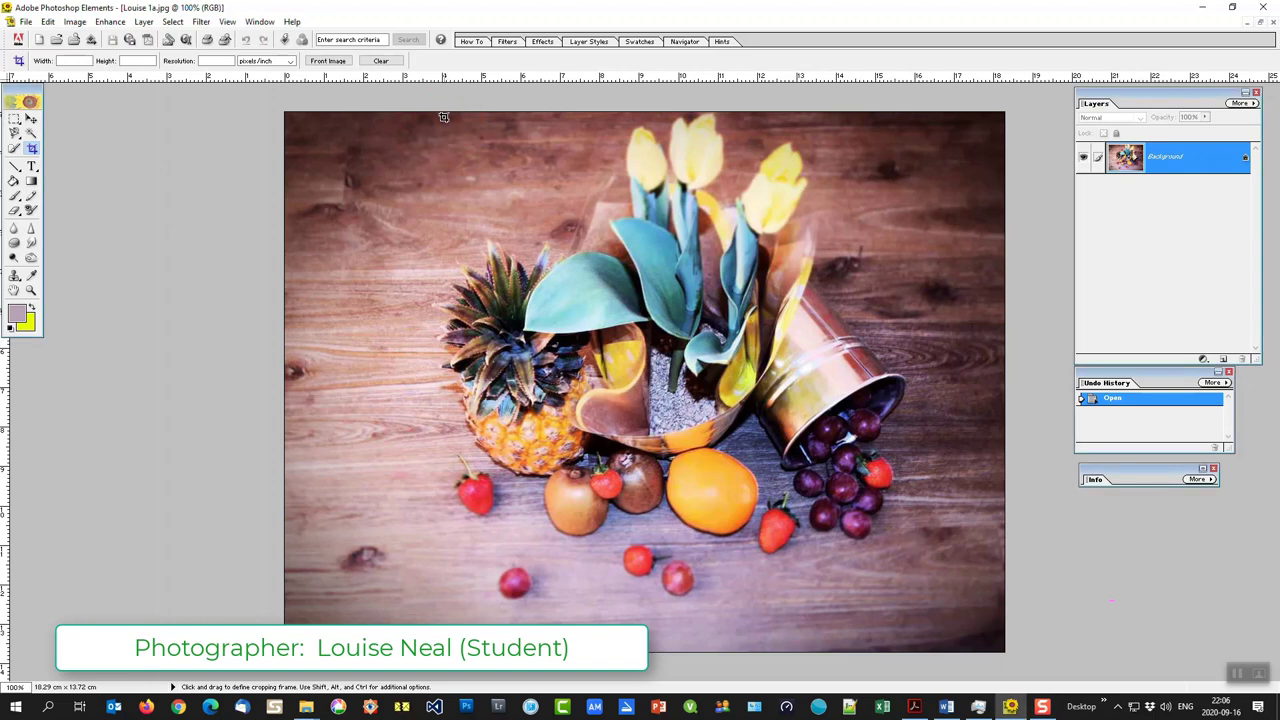
{"action": "left_click_drag", "start_coordinate": [443, 118], "coordinate": [921, 655]}
{"action": "left_click_drag", "start_coordinate": [921, 655], "coordinate": [894, 646]}
{"action": "key", "text": "Return"}
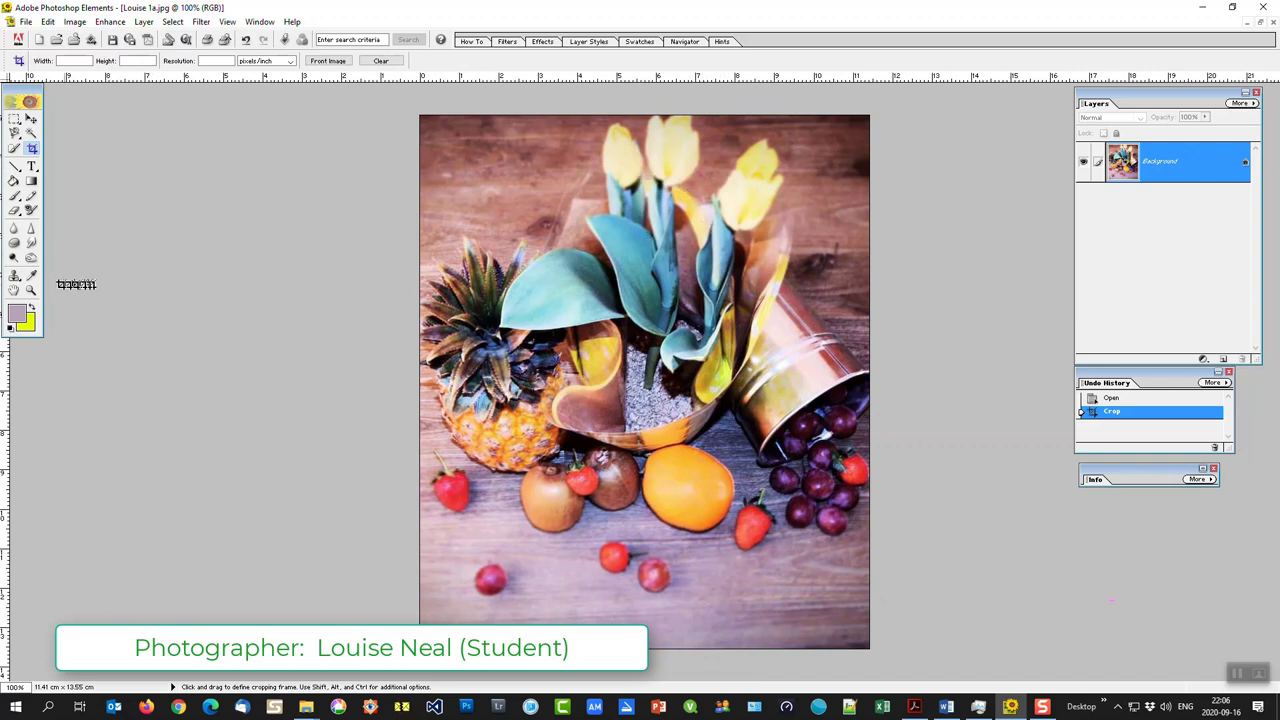
Select the Zoom tool to magnify the cropped still life.
{"action": "left_click", "coordinate": [31, 290]}
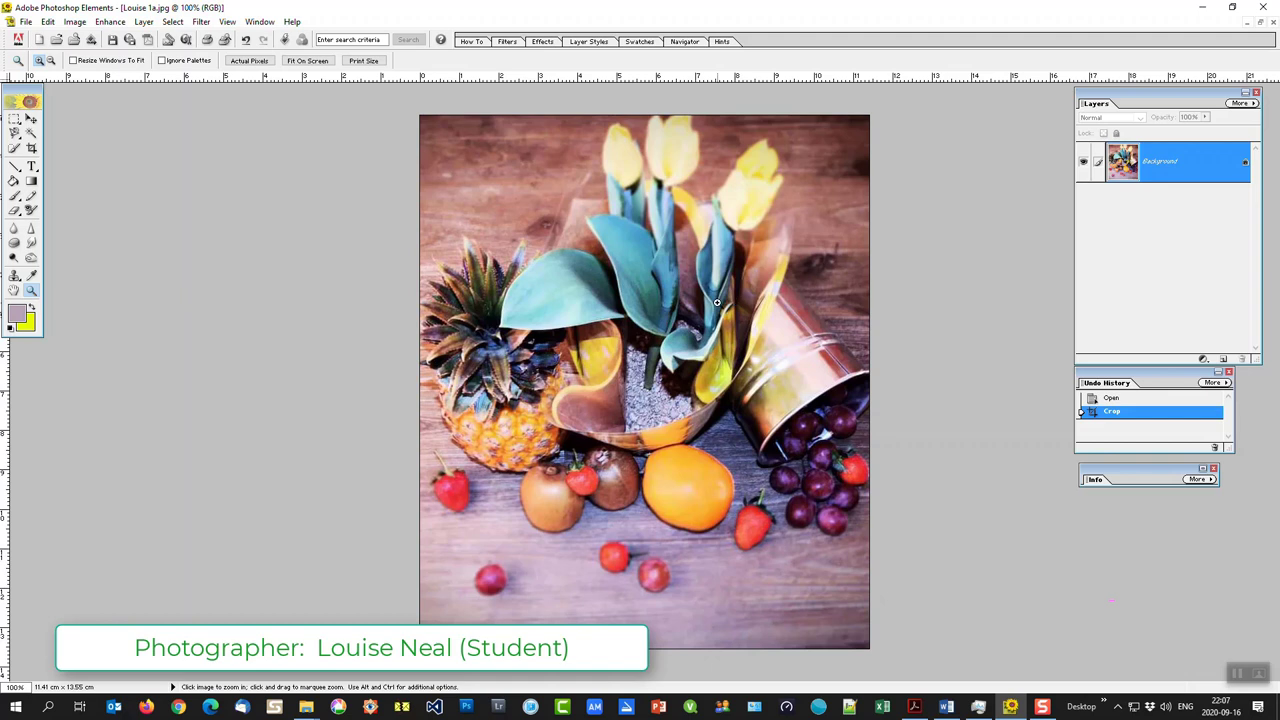
{"action": "left_click", "coordinate": [579, 283]}
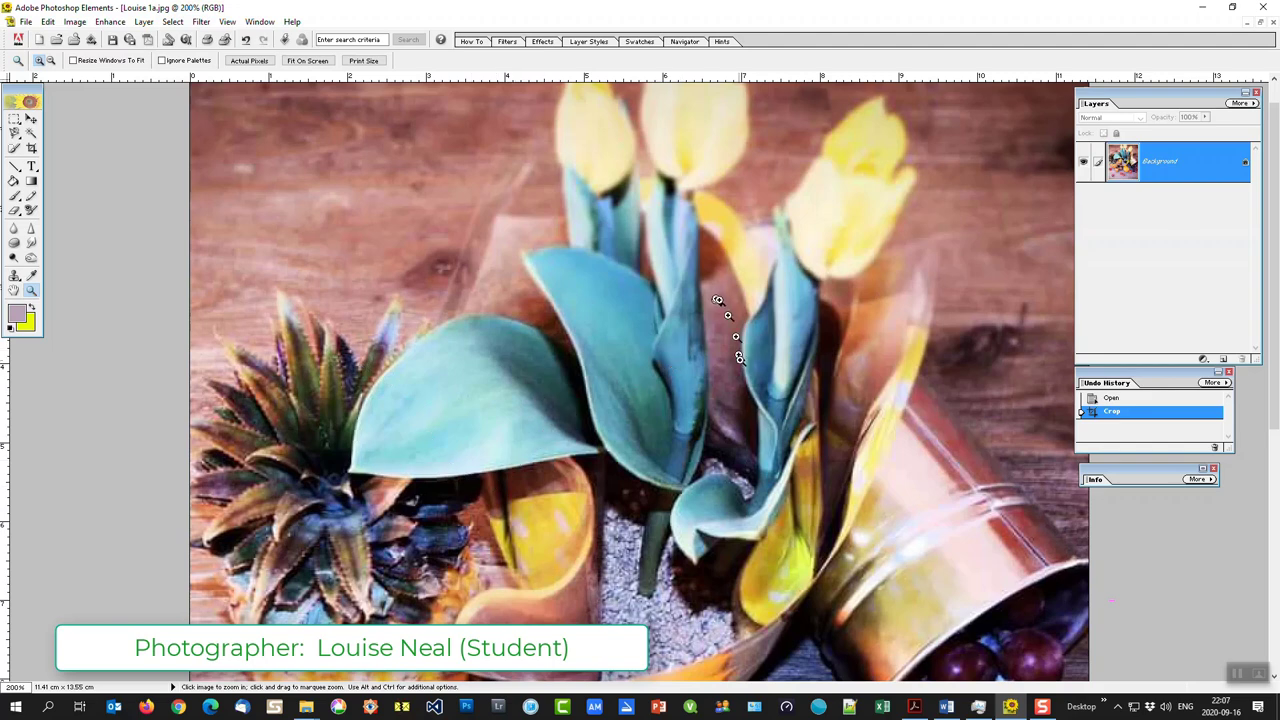
{"action": "left_click_drag", "start_coordinate": [734, 520], "coordinate": [734, 296]}
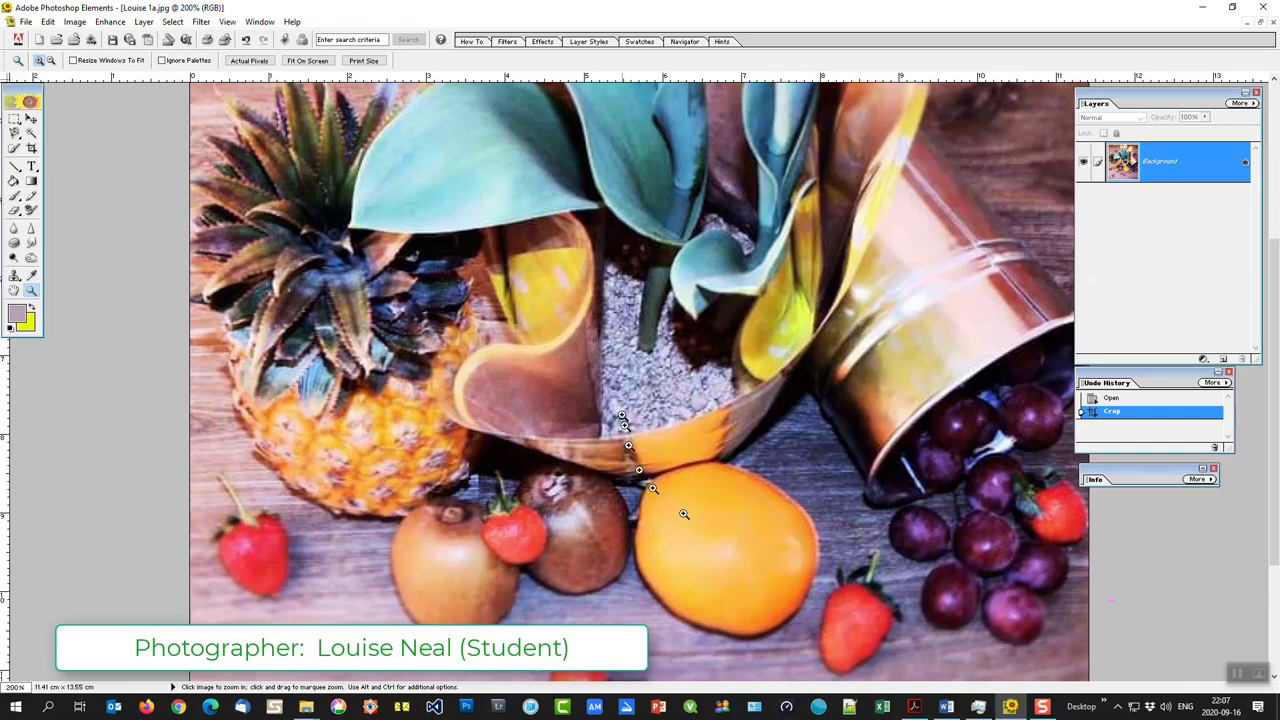
{"action": "key", "text": "space"}
{"action": "key", "text": "alt"}
{"action": "left_click", "coordinate": [631, 372], "text": "alt"}
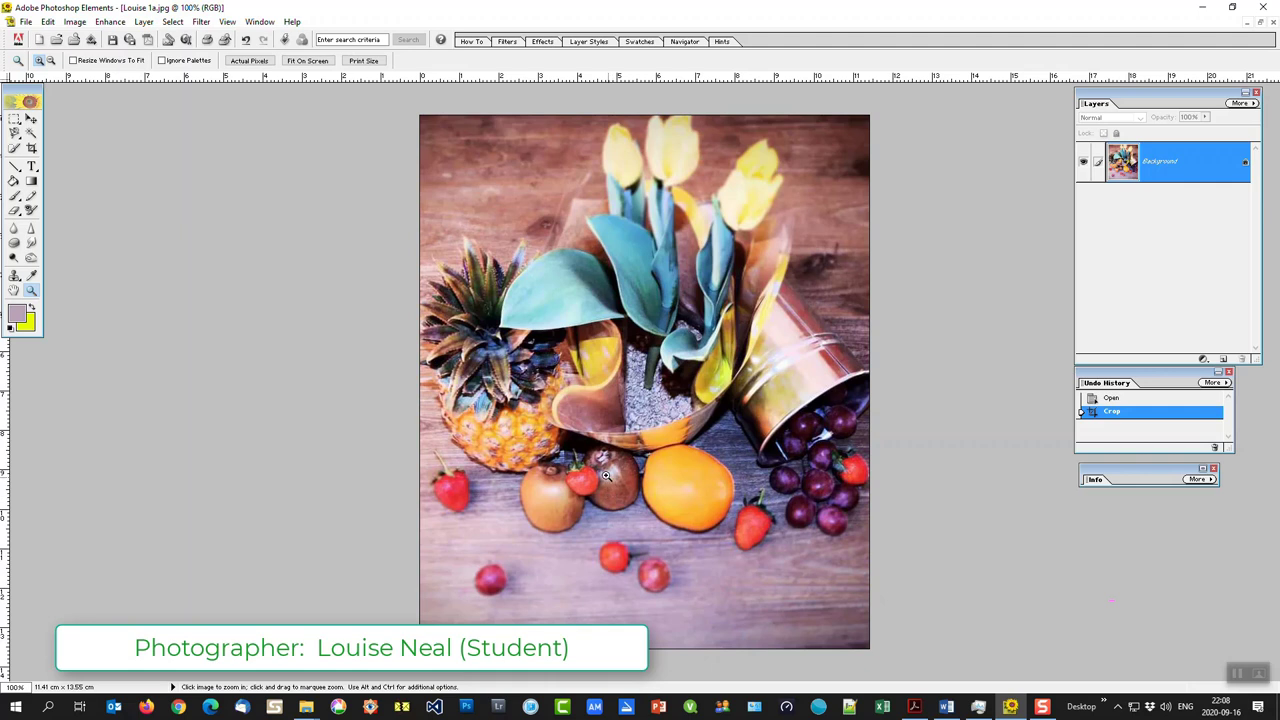
Switch to the Louise 2.jpg hoopoe photo from the Window > Images list.
{"action": "left_click", "coordinate": [260, 21]}
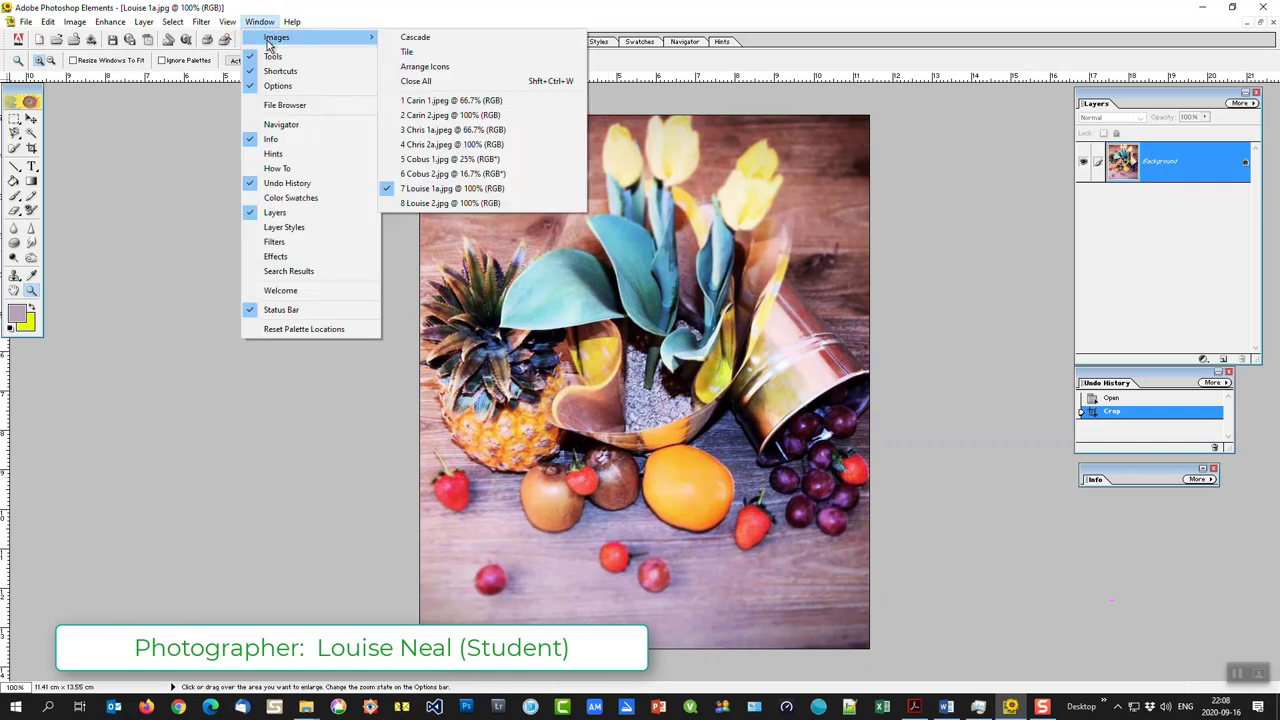
{"action": "mouse_move", "coordinate": [277, 37]}
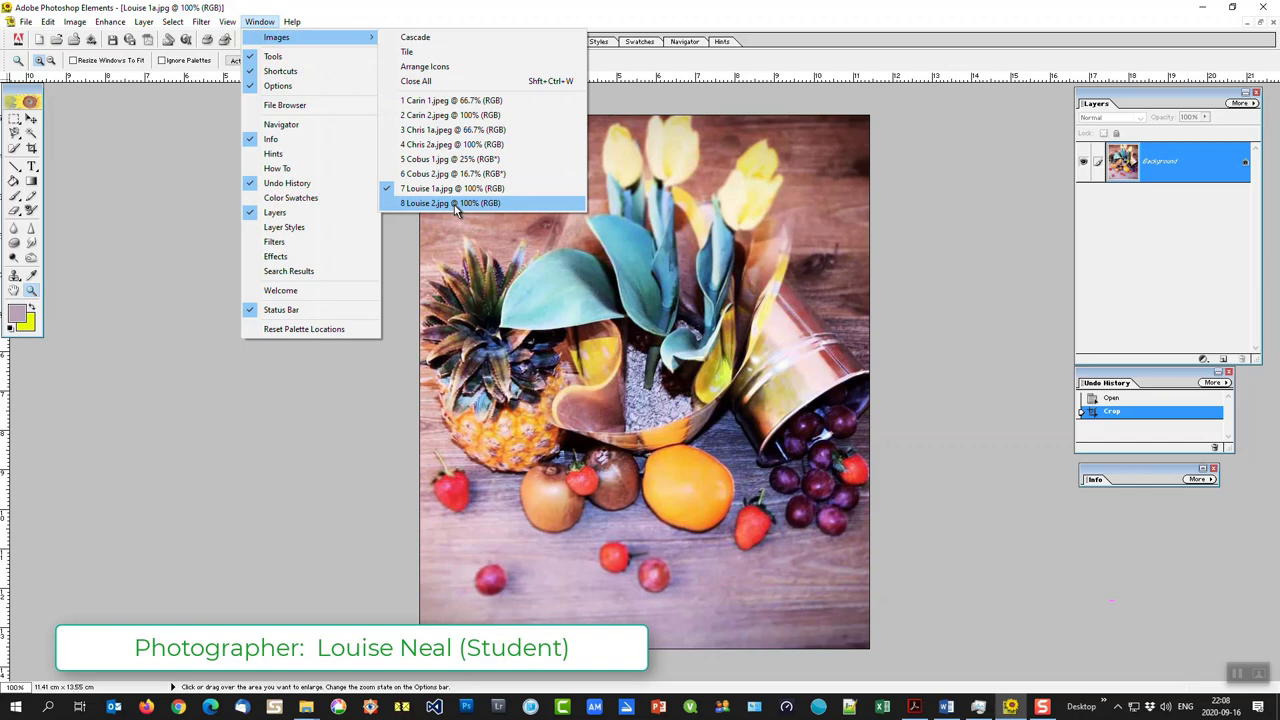
{"action": "left_click", "coordinate": [456, 205]}
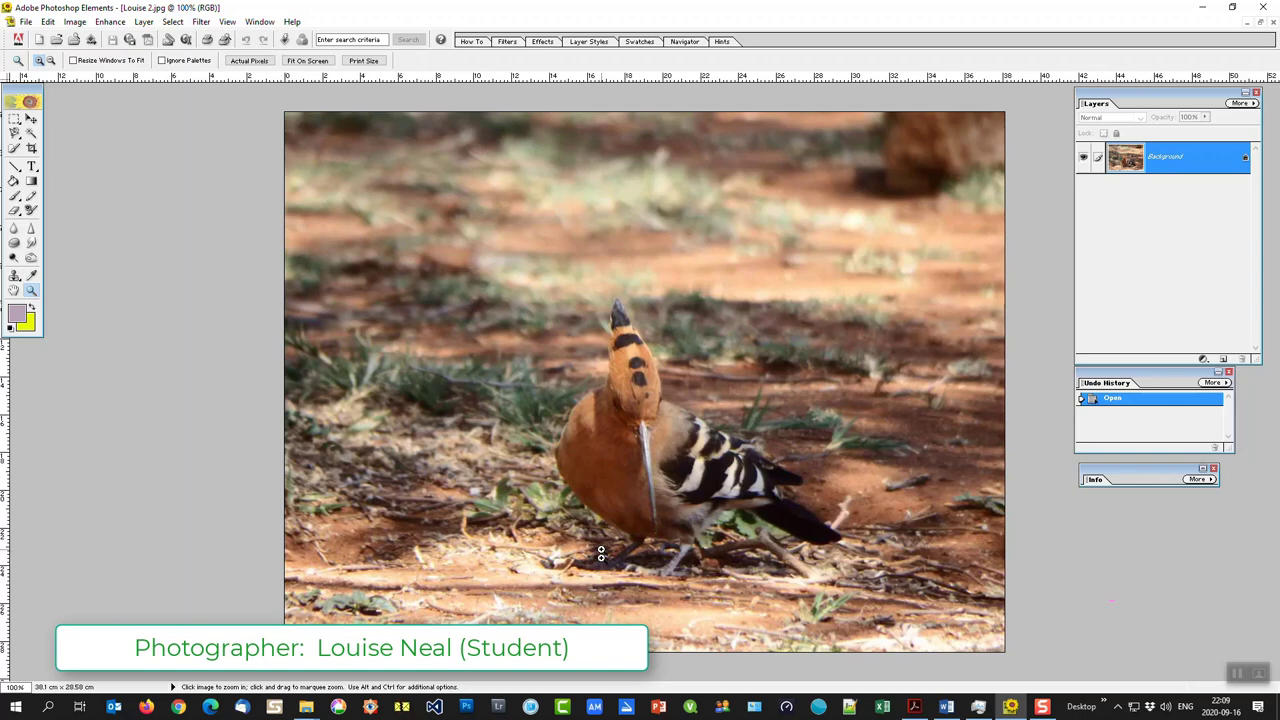
Zoom to 200% on the hoopoe's head.
{"action": "left_click", "coordinate": [634, 408]}
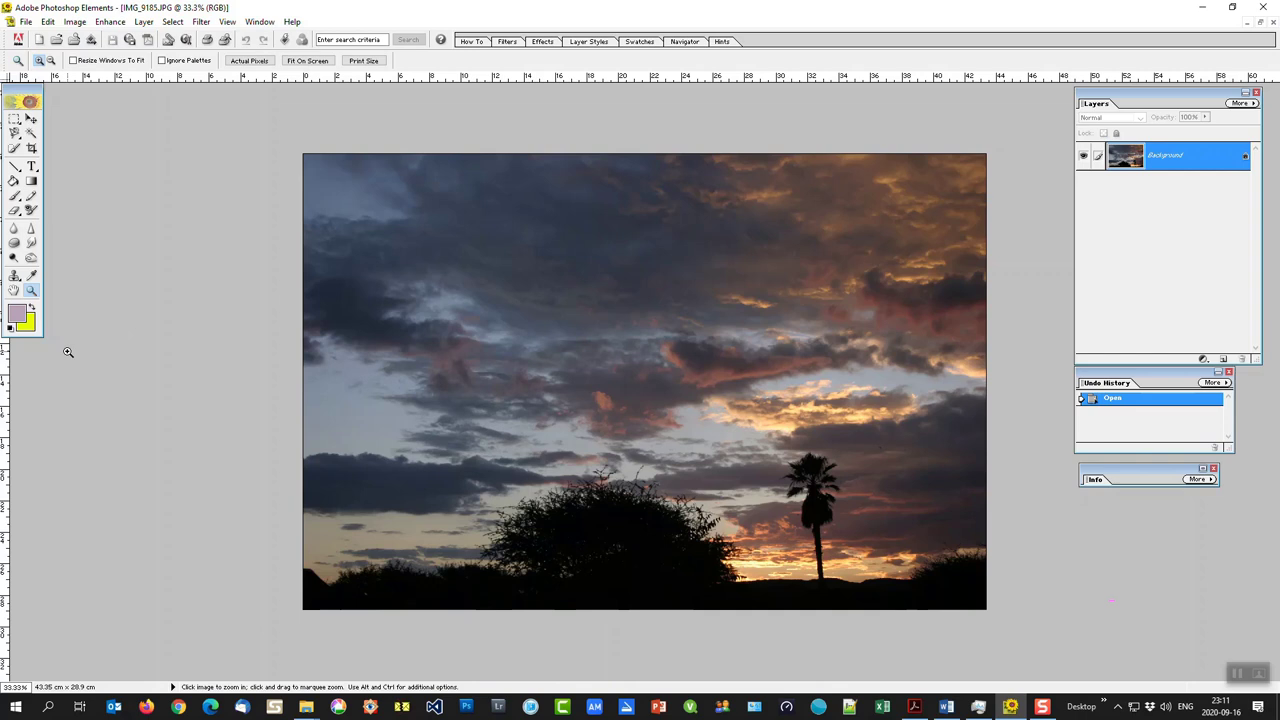
Switch to the Move tool and cycle to the IMG_6974 mountain photo.
{"action": "key", "text": "ctrl"}
{"action": "key", "text": "ctrl+Tab"}
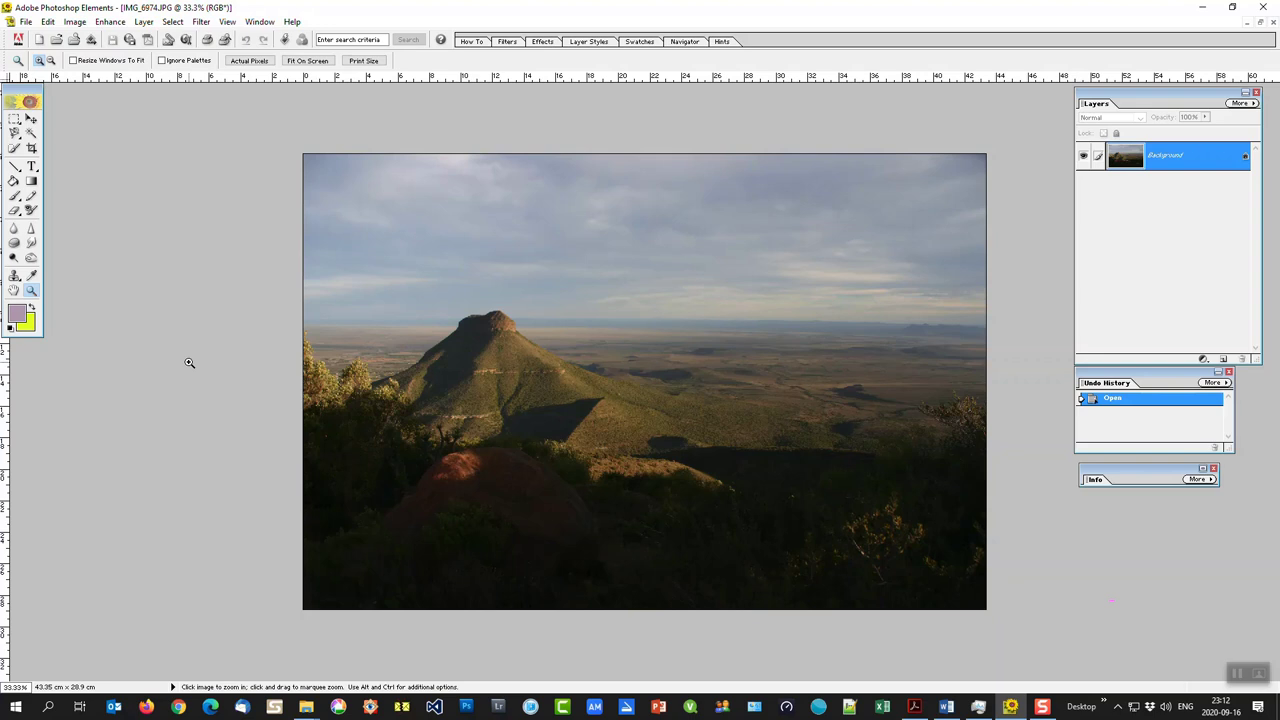
Cycle to the IMG_4630 burger photo and select the Move tool.
{"action": "key", "text": "ctrl+Tab"}
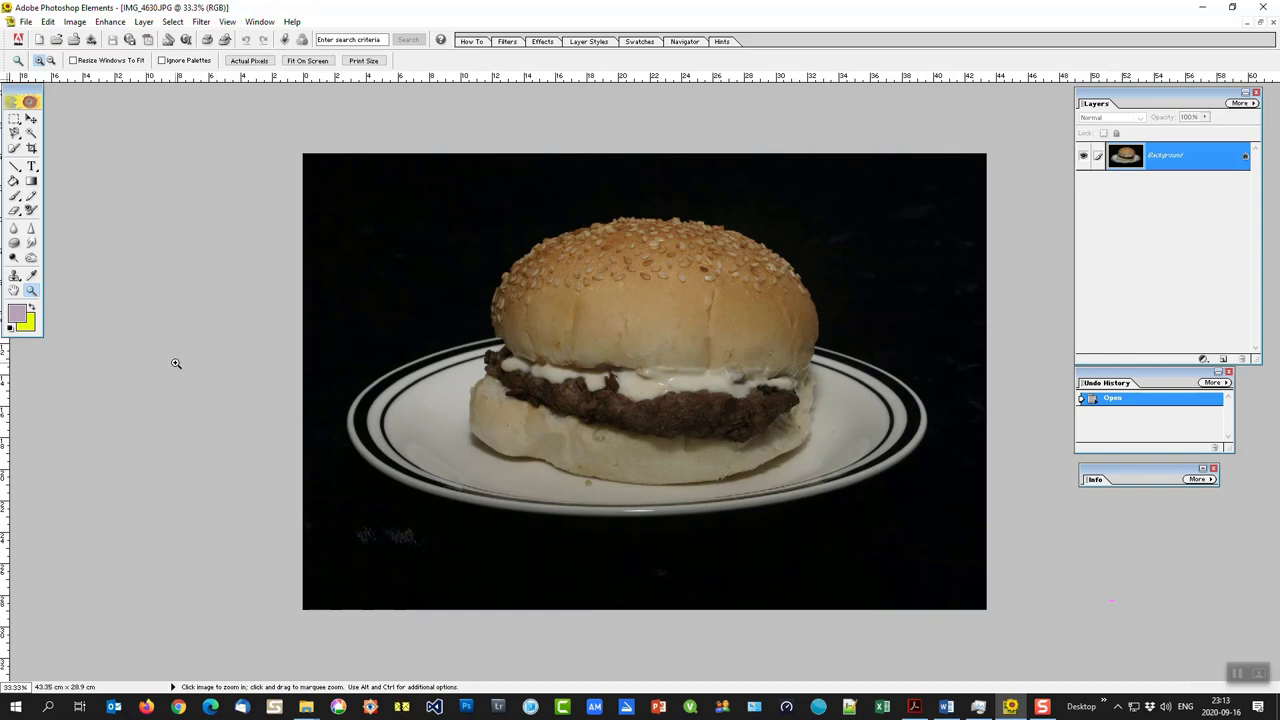
{"action": "key", "text": "v"}
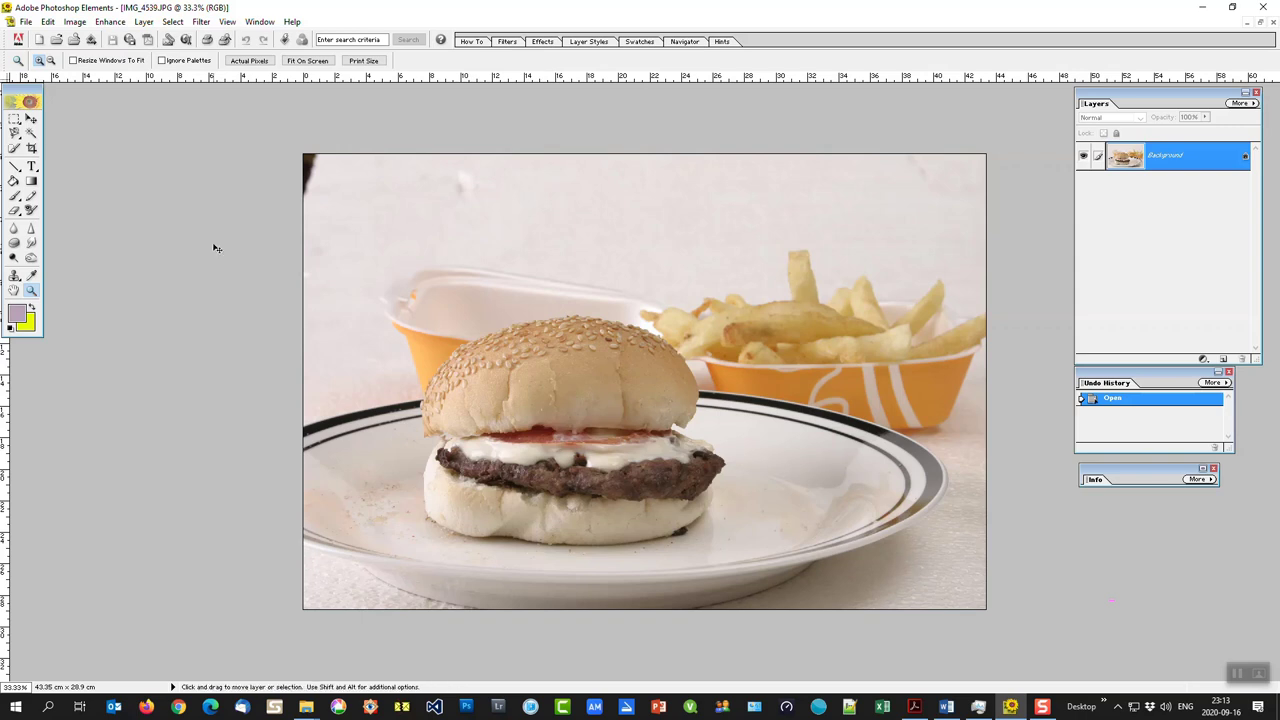
Cycle to the IMG_4525 burger-and-fries photo on the pink tablecloth.
{"action": "key", "text": "ctrl+Tab"}
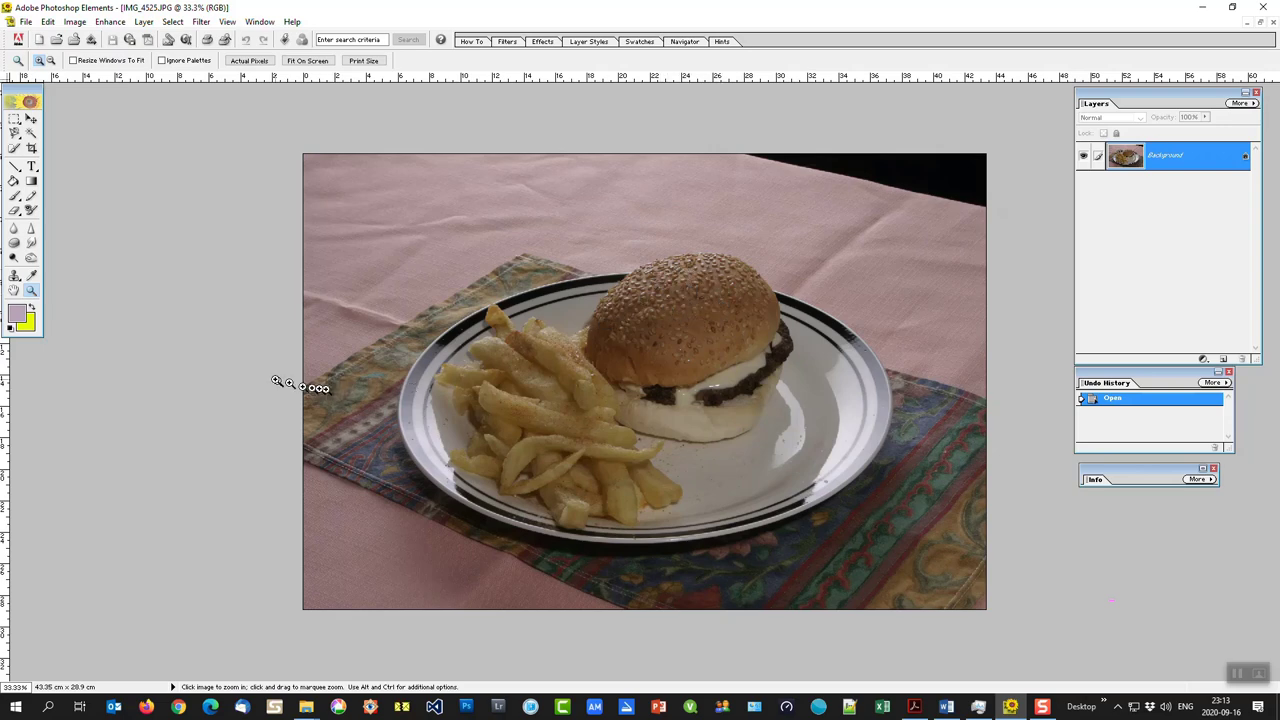
Crop the burger photo to a tight frame around the plate and burger.
{"action": "left_click", "coordinate": [31, 148]}
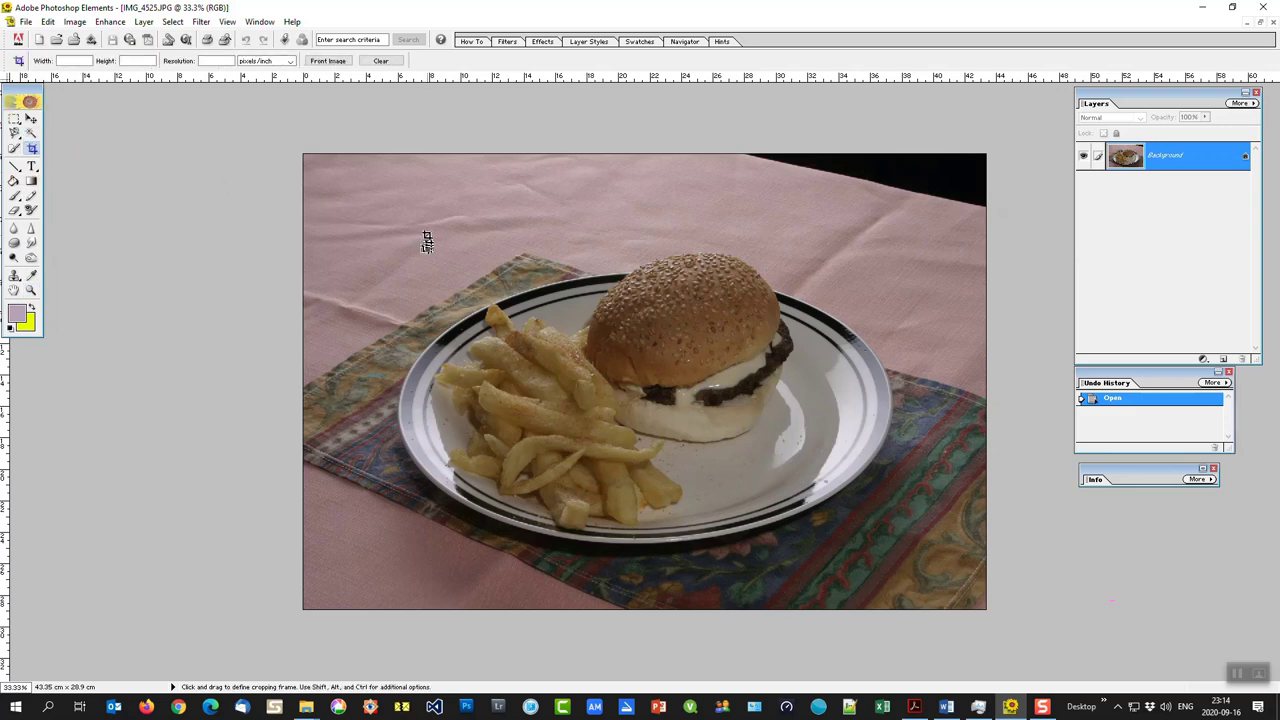
{"action": "mouse_move", "coordinate": [390, 219]}
{"action": "left_mouse_down"}
{"action": "mouse_move", "coordinate": [913, 532]}
{"action": "mouse_move", "coordinate": [923, 551]}
{"action": "left_mouse_up"}
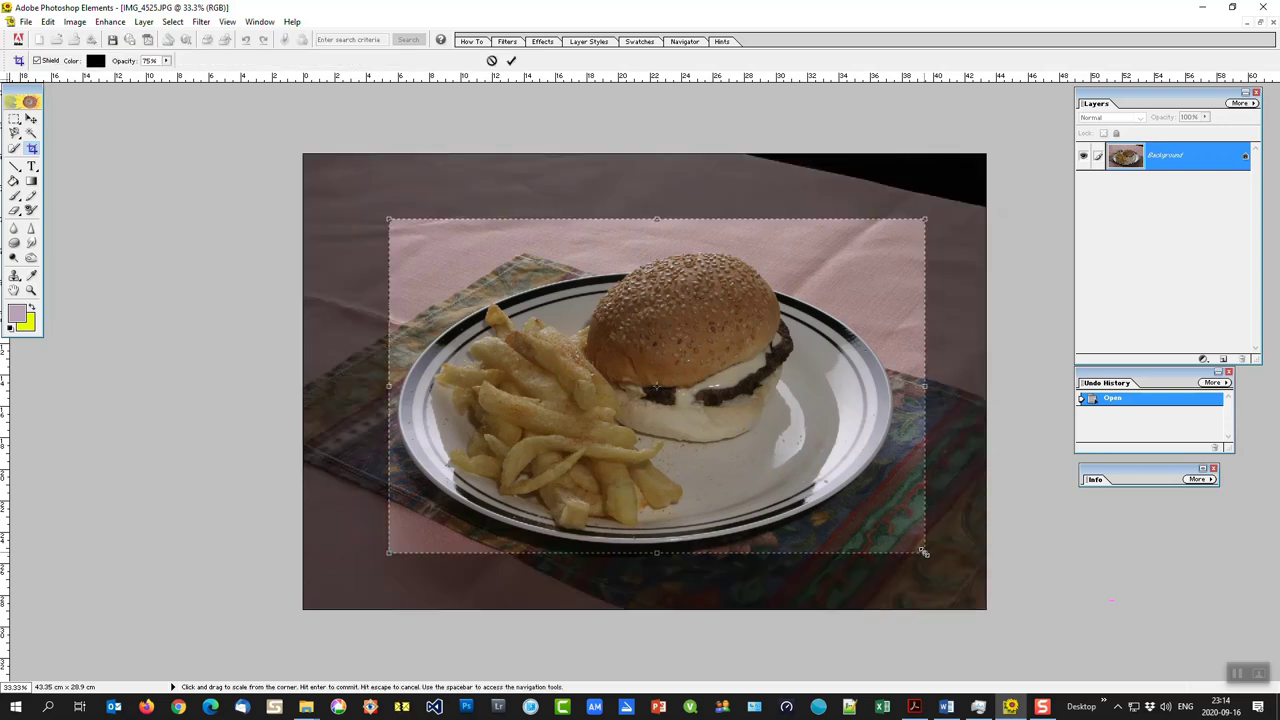
{"action": "key", "text": "Return"}
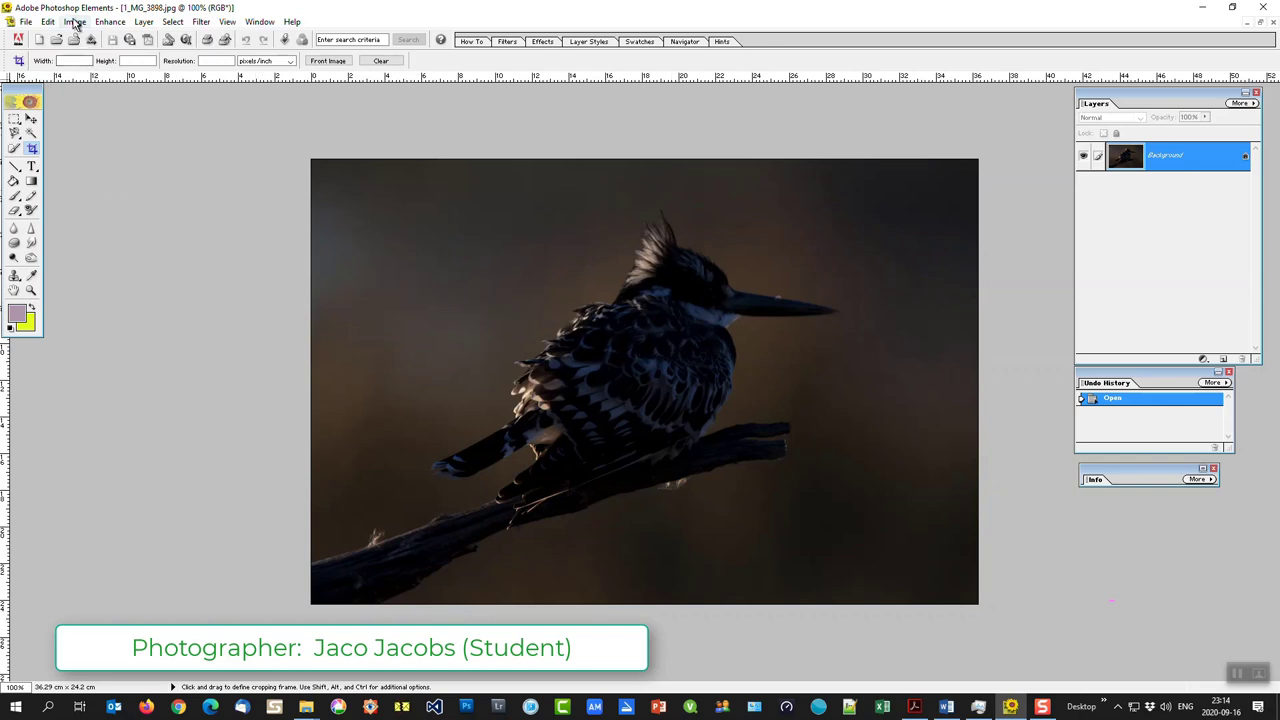
Strongly lighten the dark kingfisher photo with Fill Flash, then begin closing it.
{"action": "left_click", "coordinate": [110, 21]}
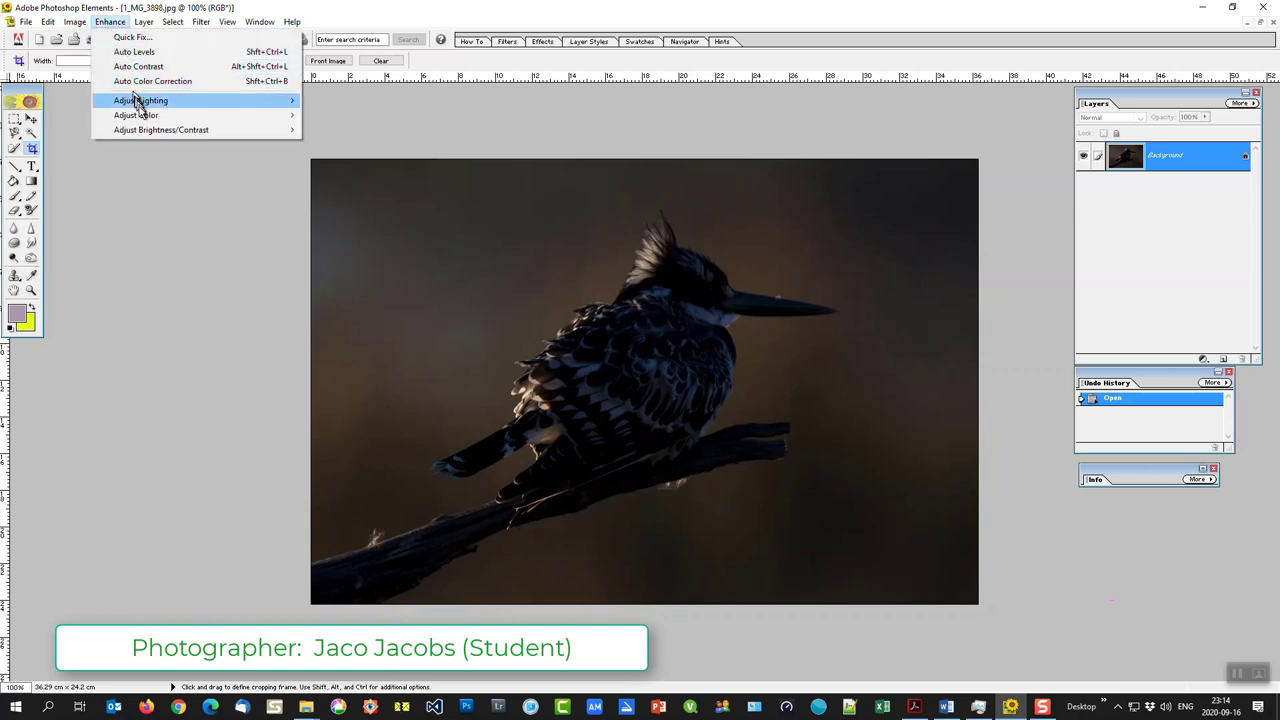
{"action": "mouse_move", "coordinate": [141, 100]}
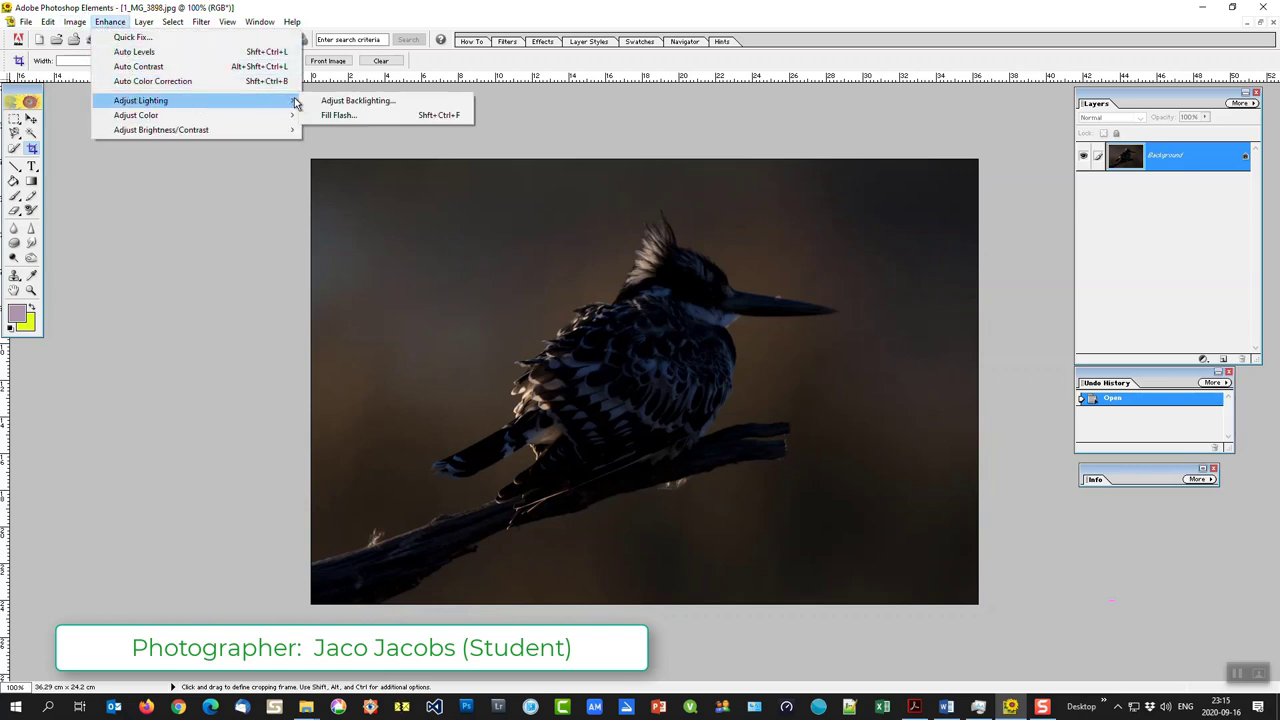
{"action": "left_click", "coordinate": [335, 115]}
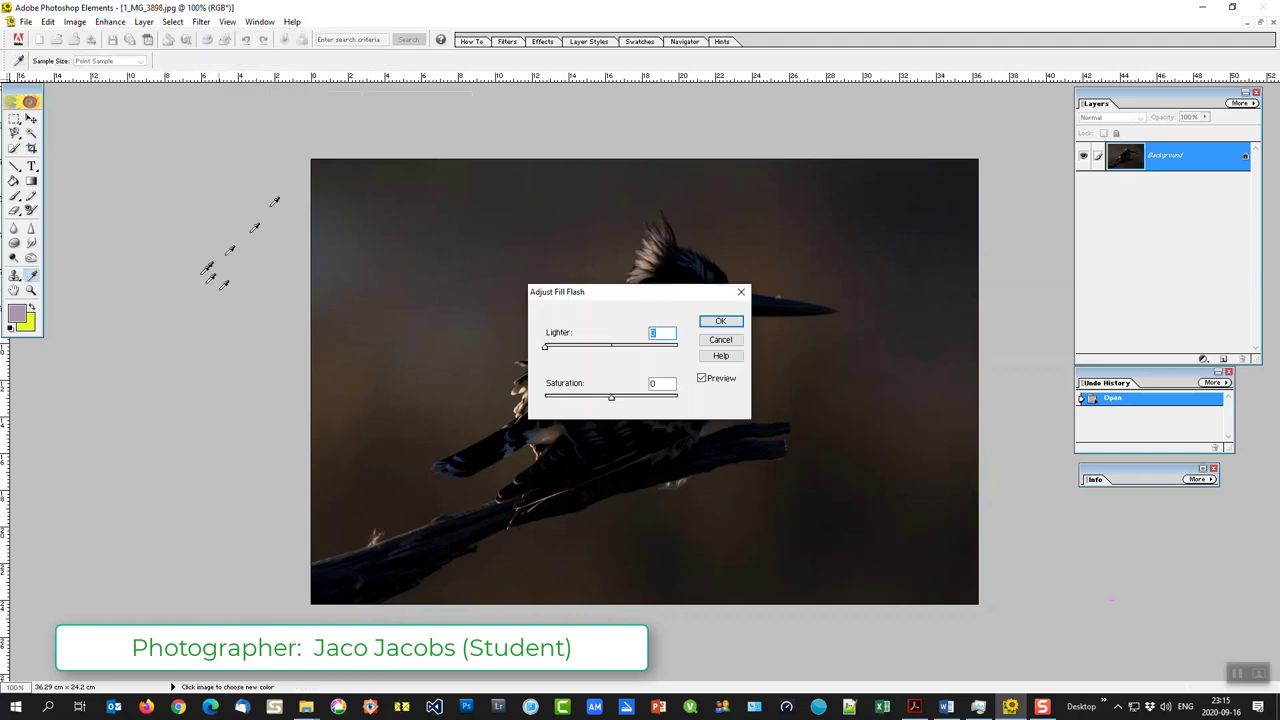
{"action": "left_click_drag", "start_coordinate": [614, 300], "coordinate": [316, 261]}
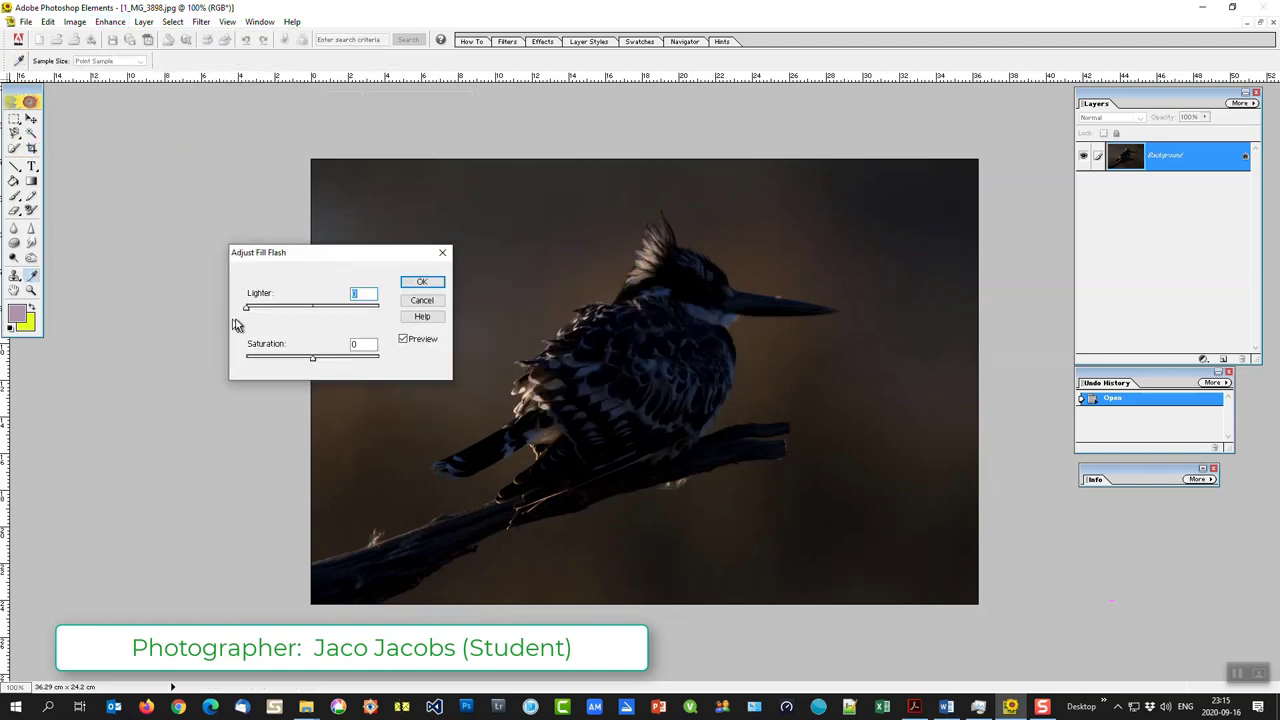
{"action": "left_click_drag", "start_coordinate": [248, 309], "coordinate": [394, 312]}
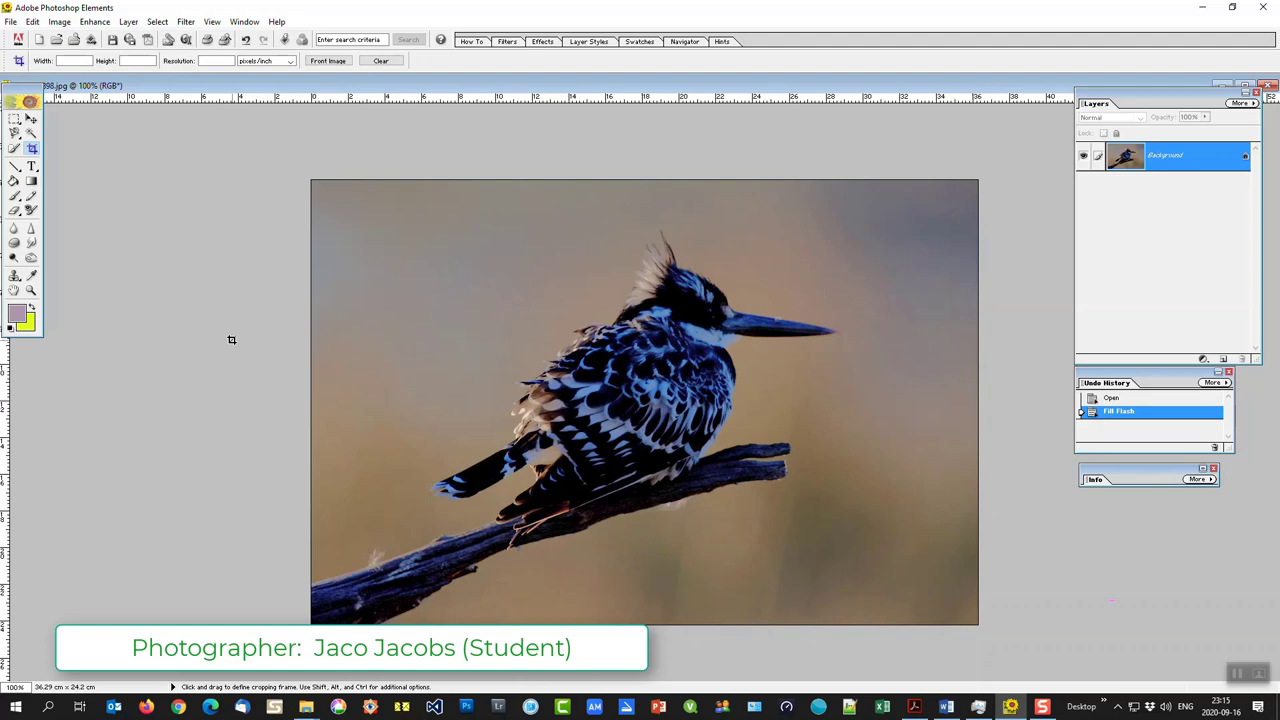
{"action": "key", "text": "ctrl+w"}
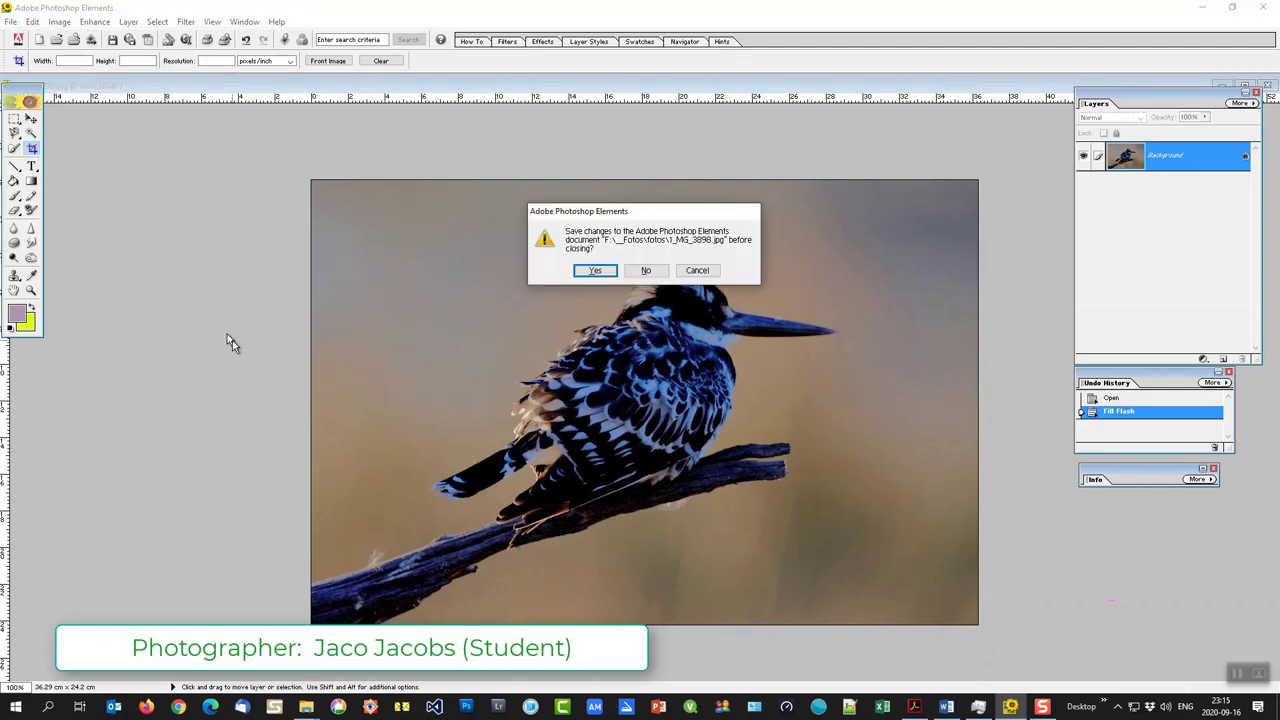
Close the kingfisher photo without saving and center the cherry tomato photo window.
{"action": "key", "text": "n"}
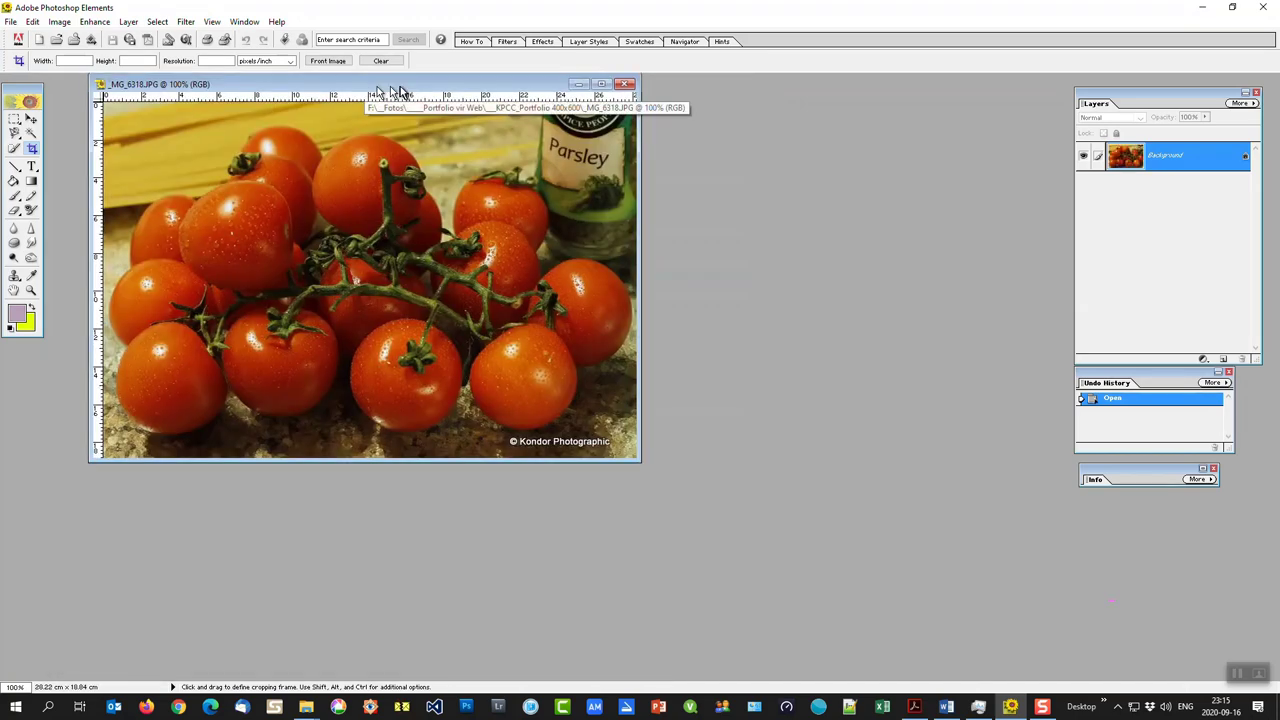
{"action": "left_click_drag", "start_coordinate": [400, 88], "coordinate": [628, 139]}
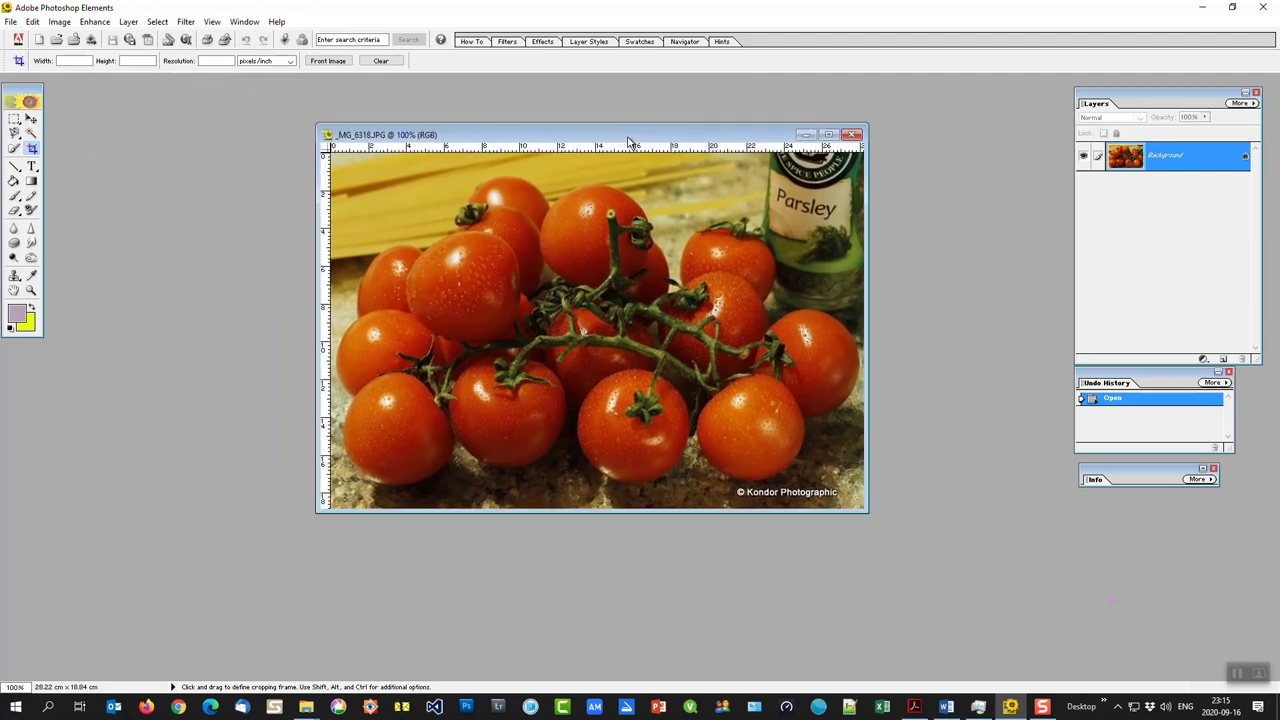